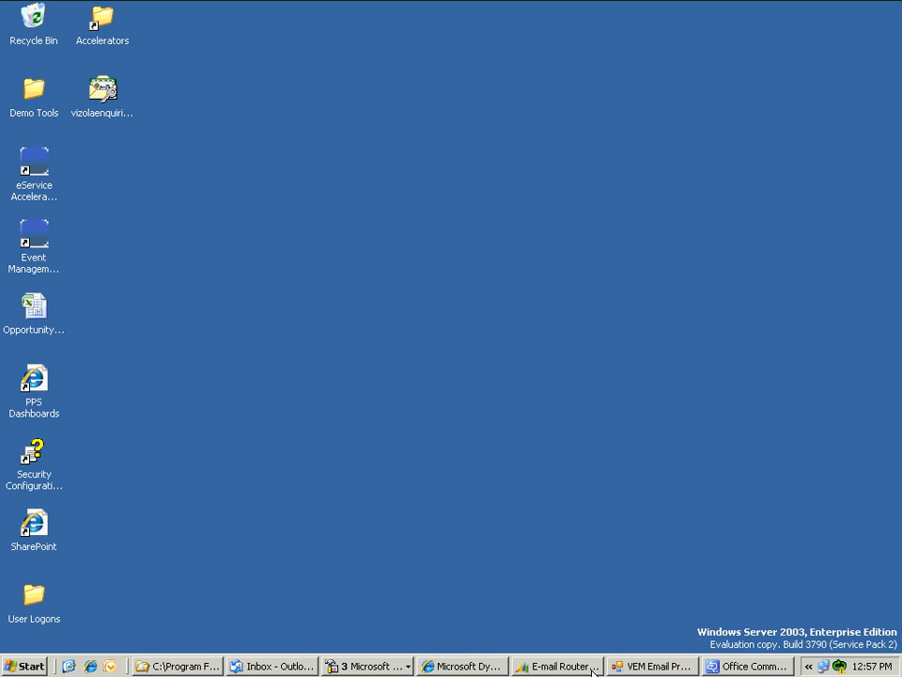
- Open the Microsoft CRM Email Router service's Log On properties, currently running as Local System
click(383, 671)
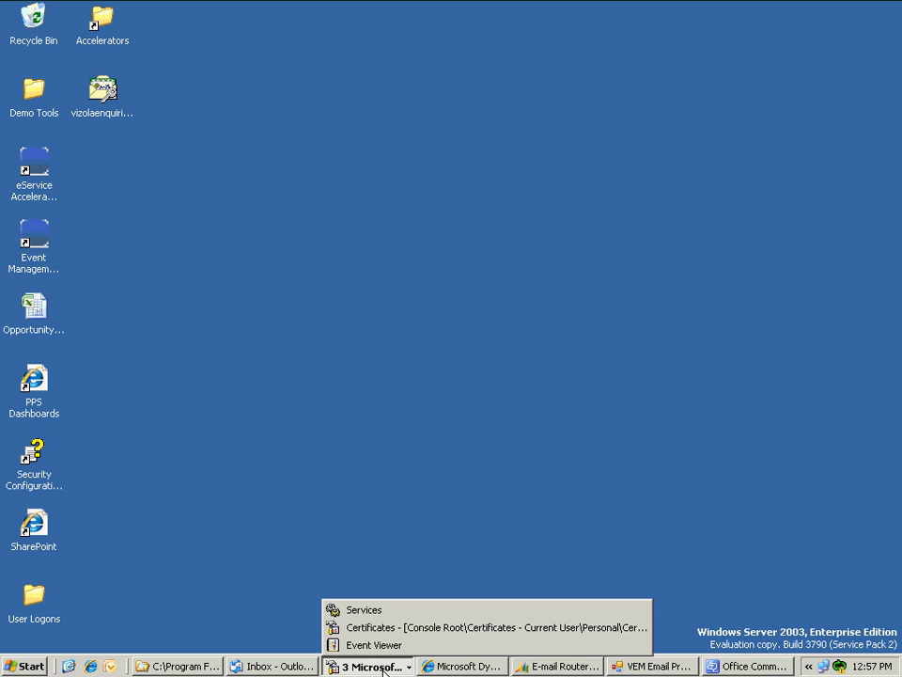
click(368, 613)
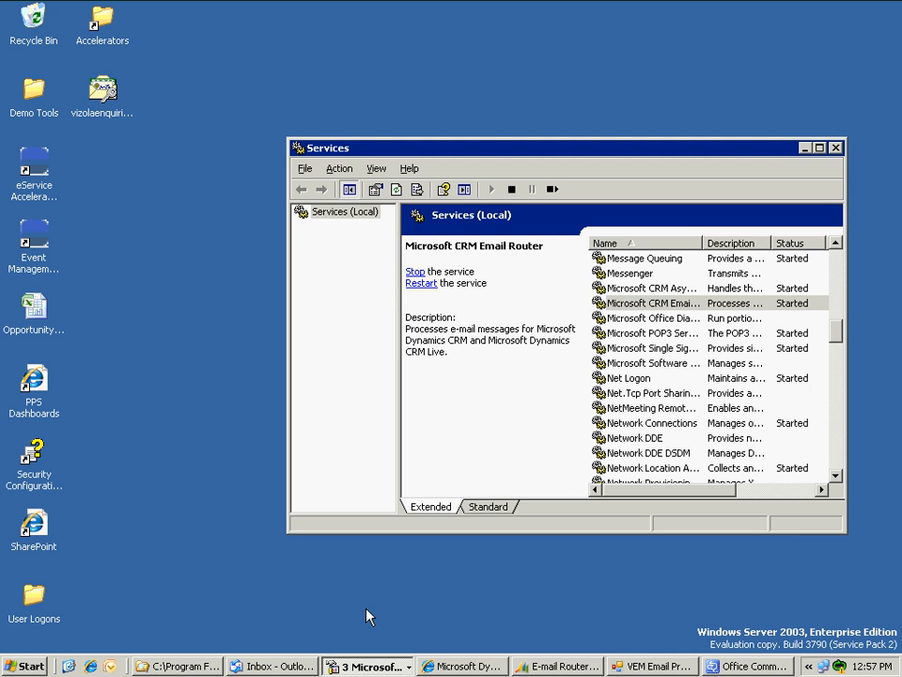
drag(644, 151, 623, 141)
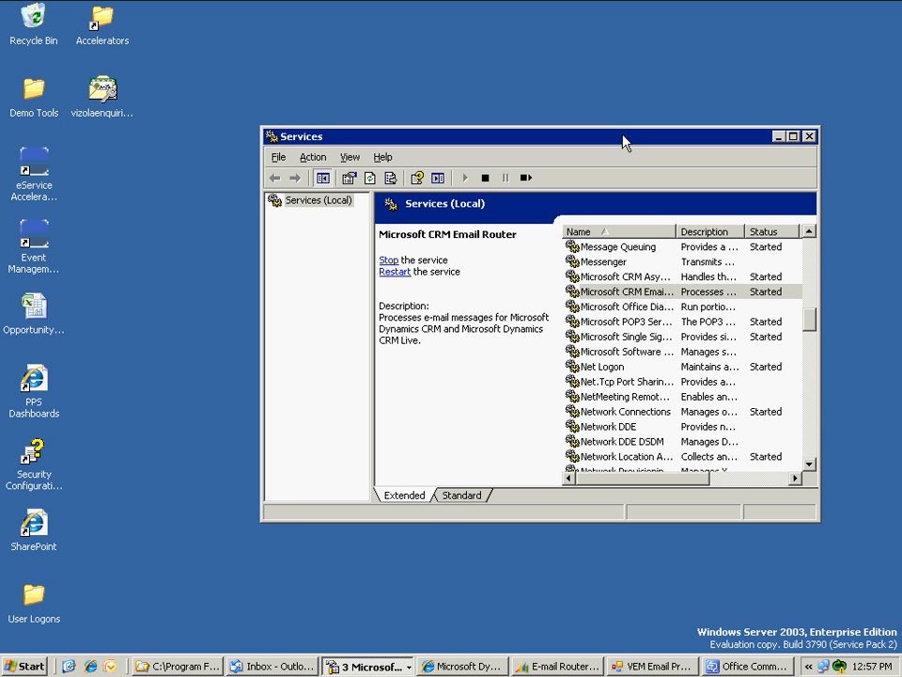
right_click(602, 295)
click(635, 430)
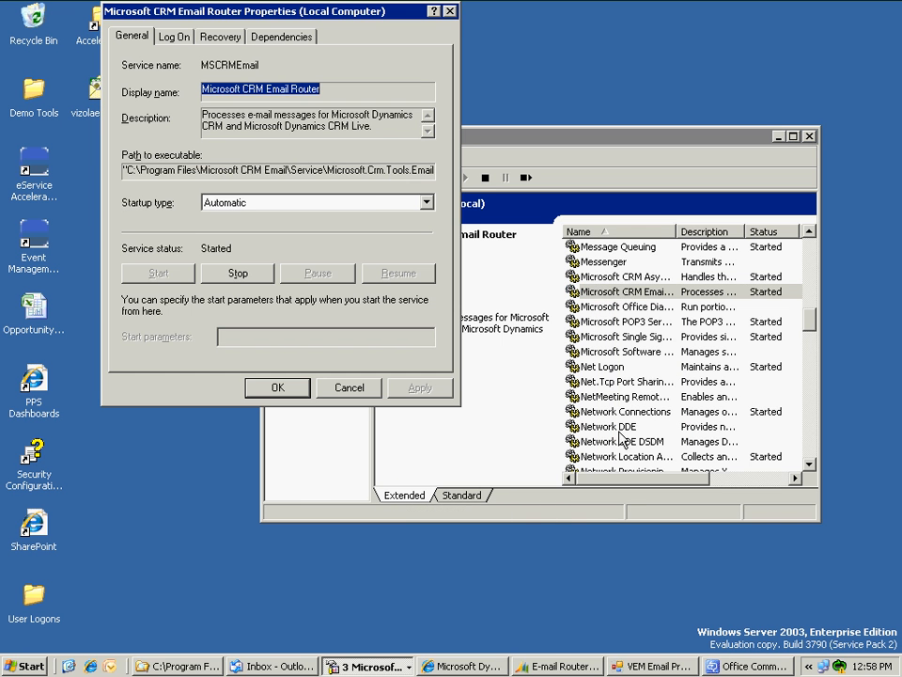
click(174, 36)
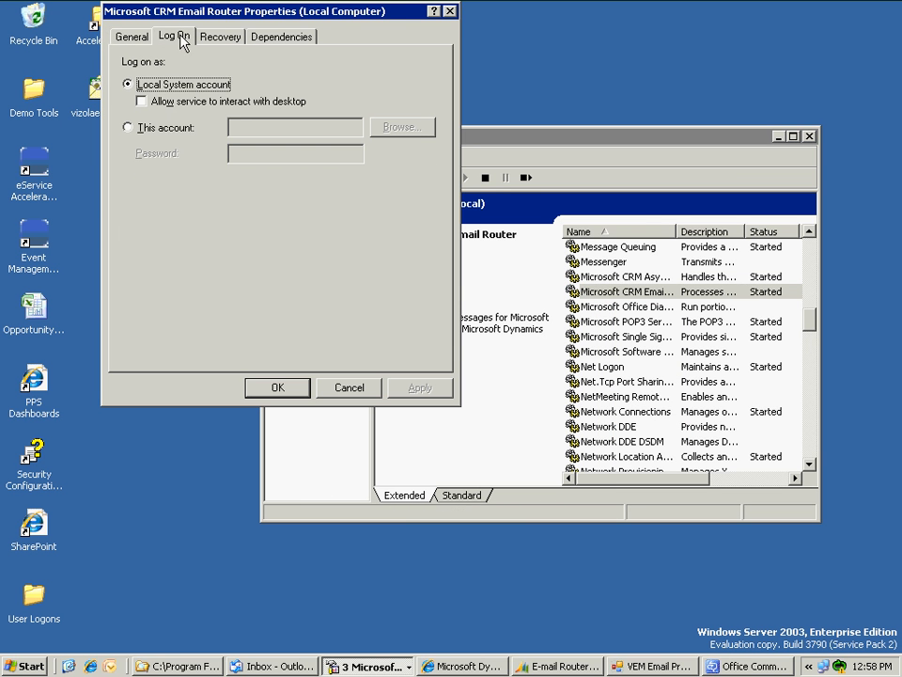
click(128, 85)
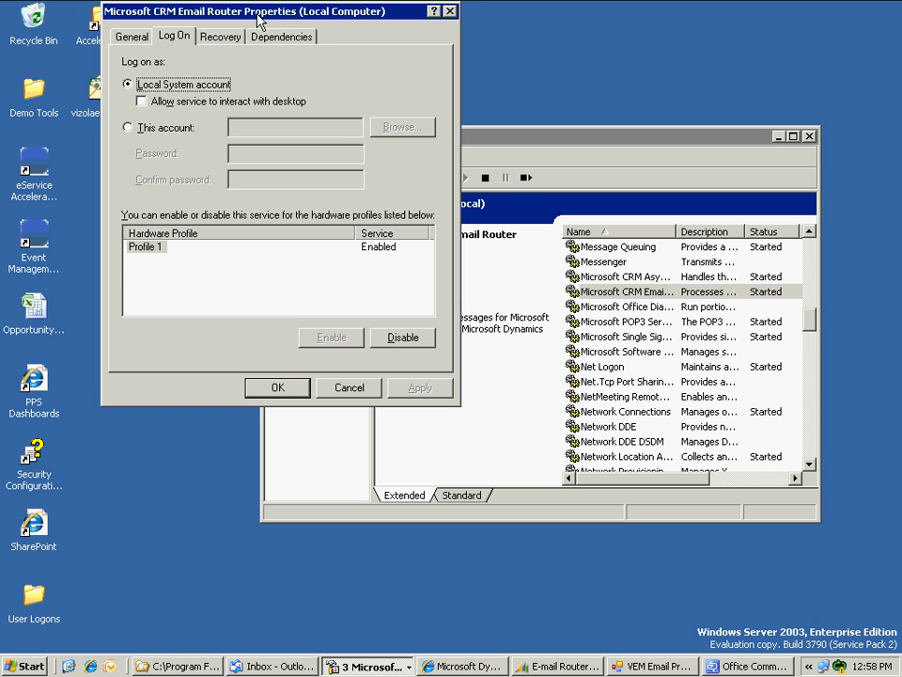
drag(256, 19, 260, 38)
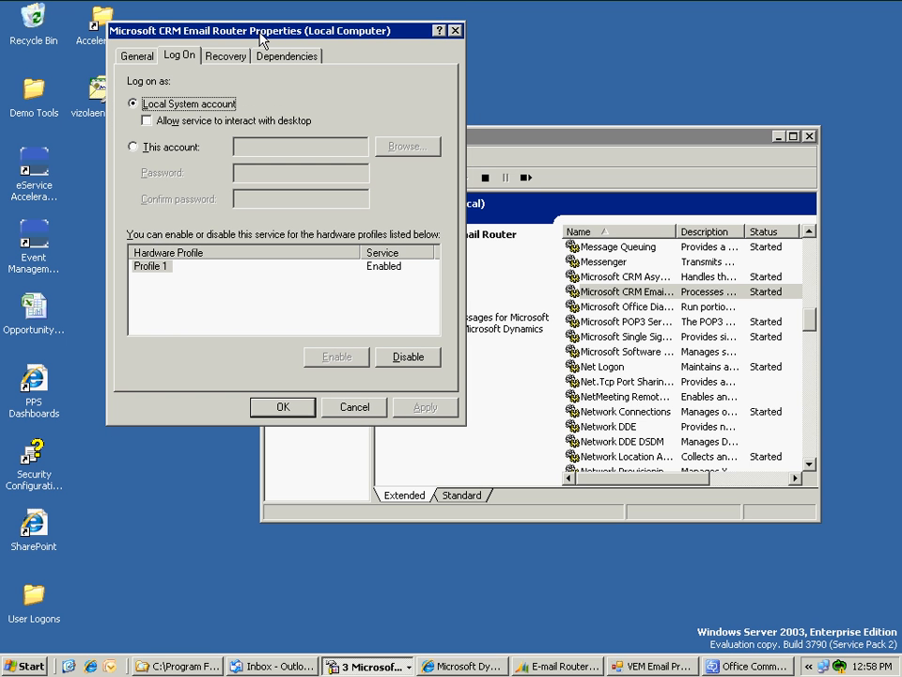
- Make the Email Router service log on as contoso\administrator with its password, and apply it
click(173, 150)
click(271, 146)
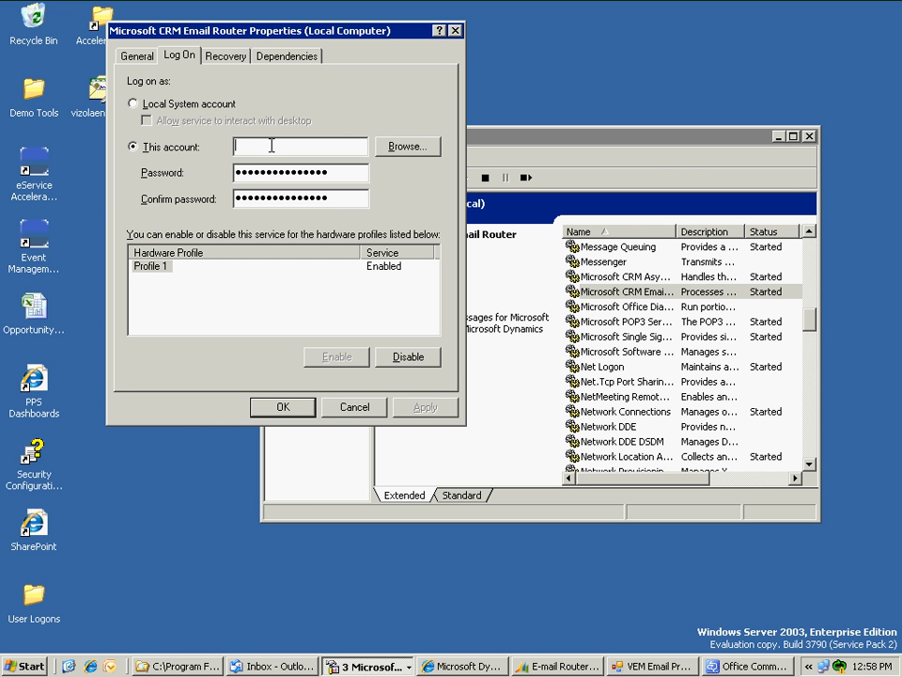
text(contoso\administrator)
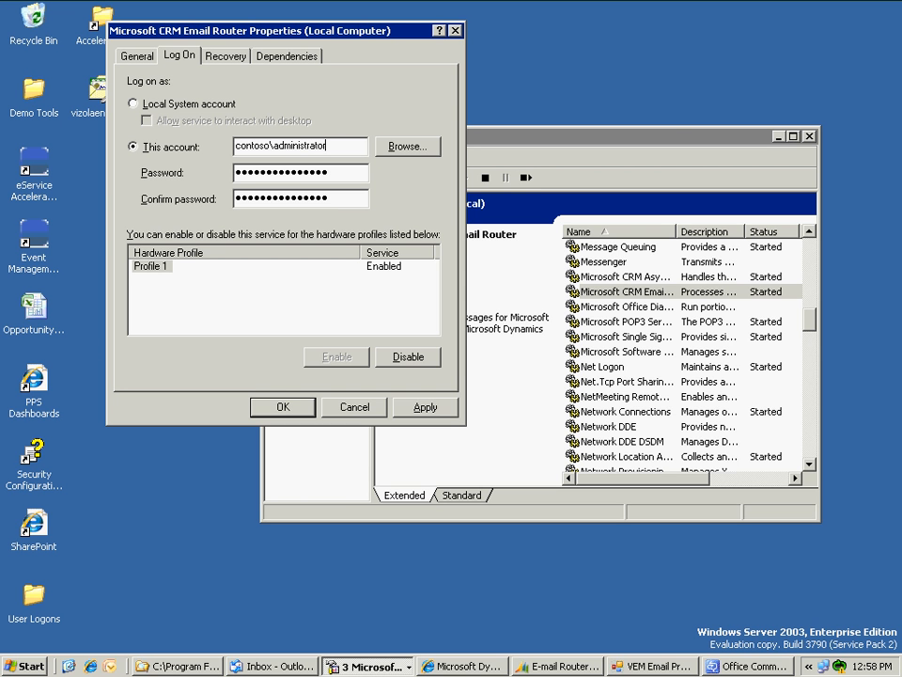
key(Tab)
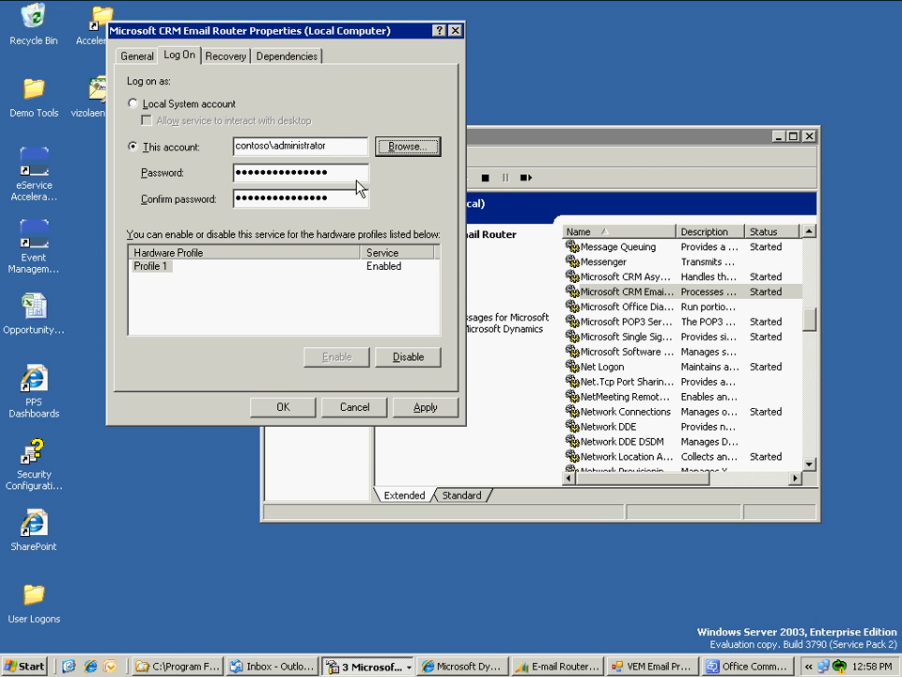
drag(357, 172, 222, 173)
text(●●●●●●●●●)
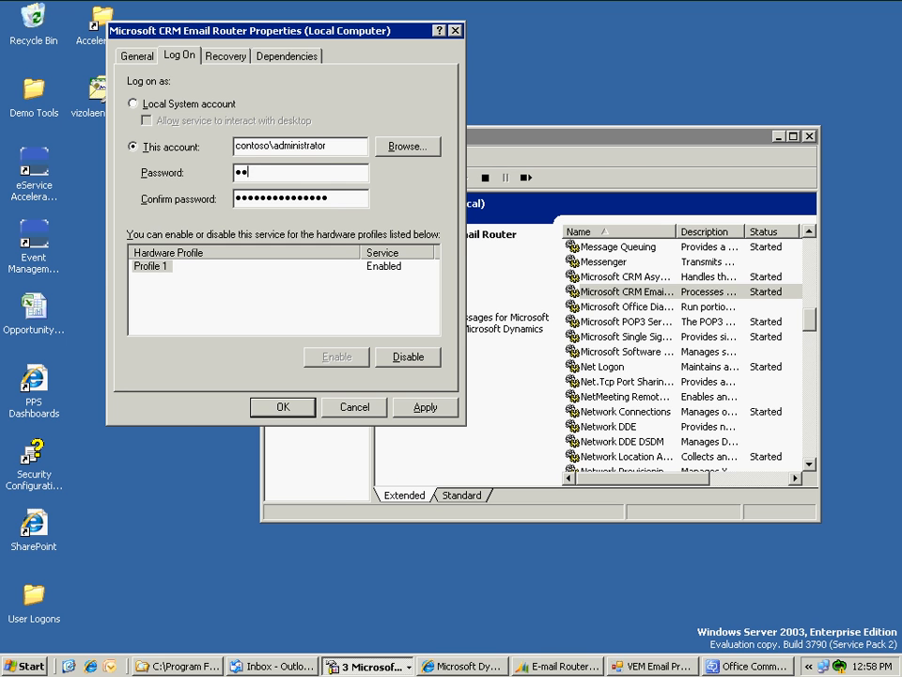
text(●)
key(Tab)
text(●●●●●)
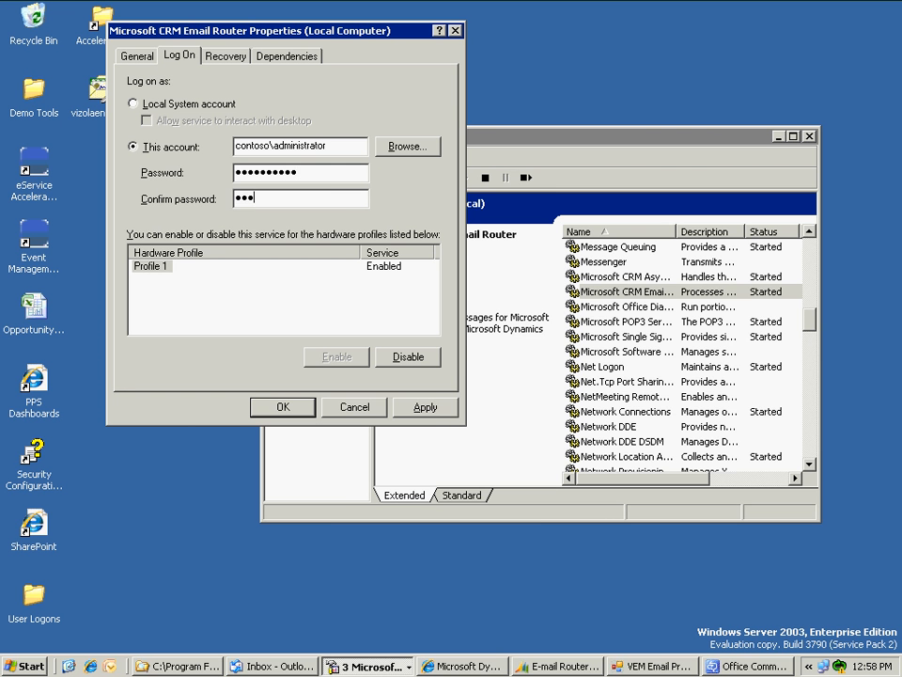
text(●●●●●)
click(425, 407)
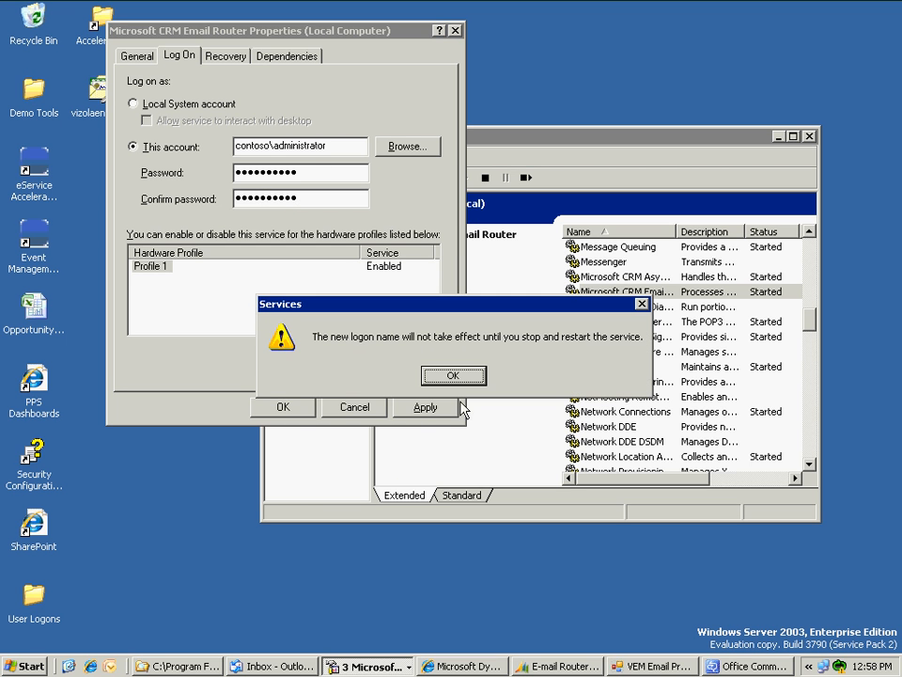
click(453, 376)
click(300, 408)
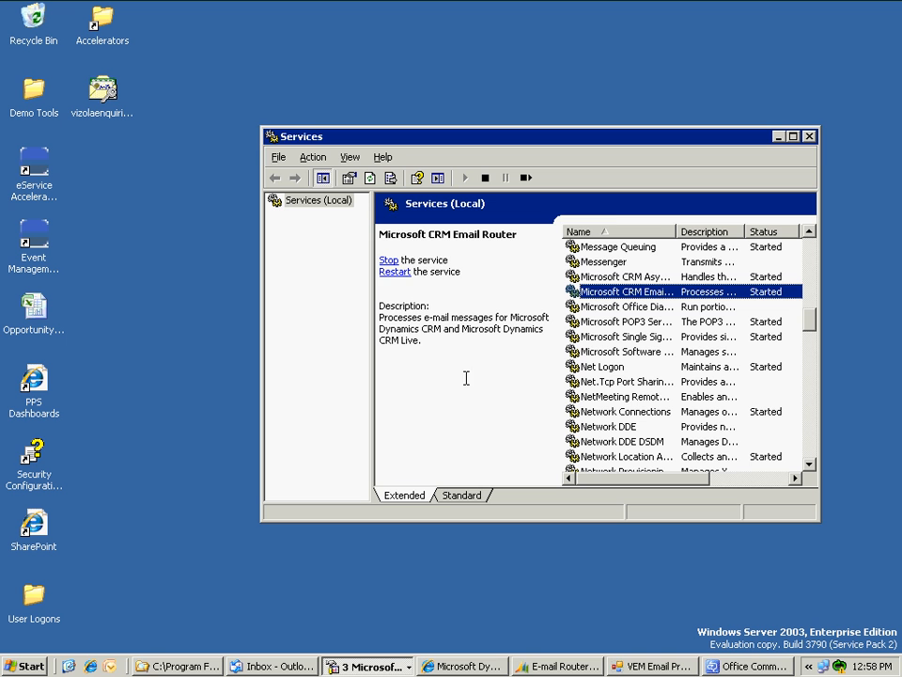
- Restart the Email Router service, verify the administrator logon on its Log On tab, then minimize Services
click(392, 273)
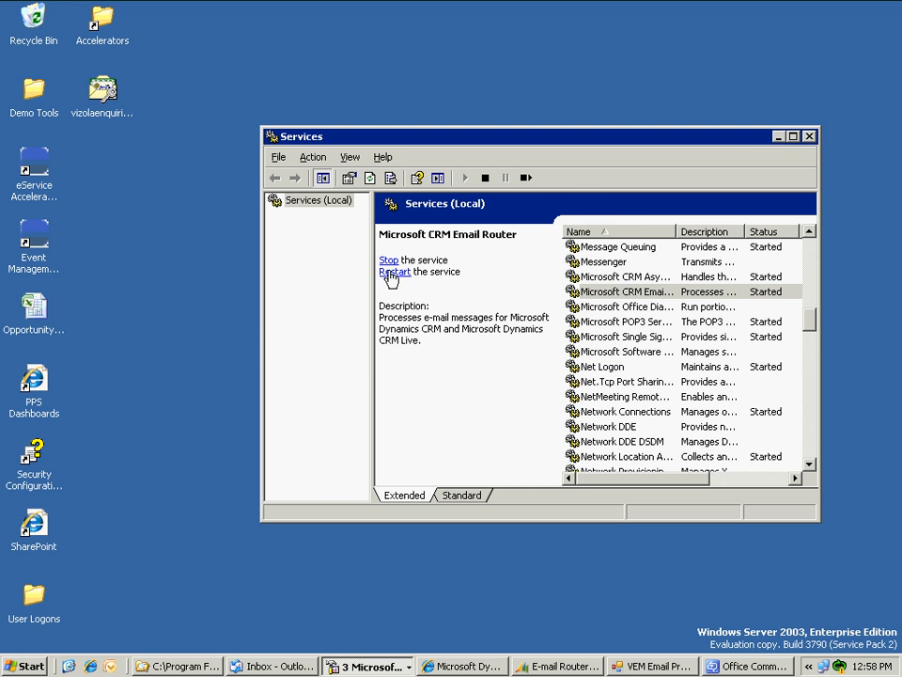
right_click(620, 299)
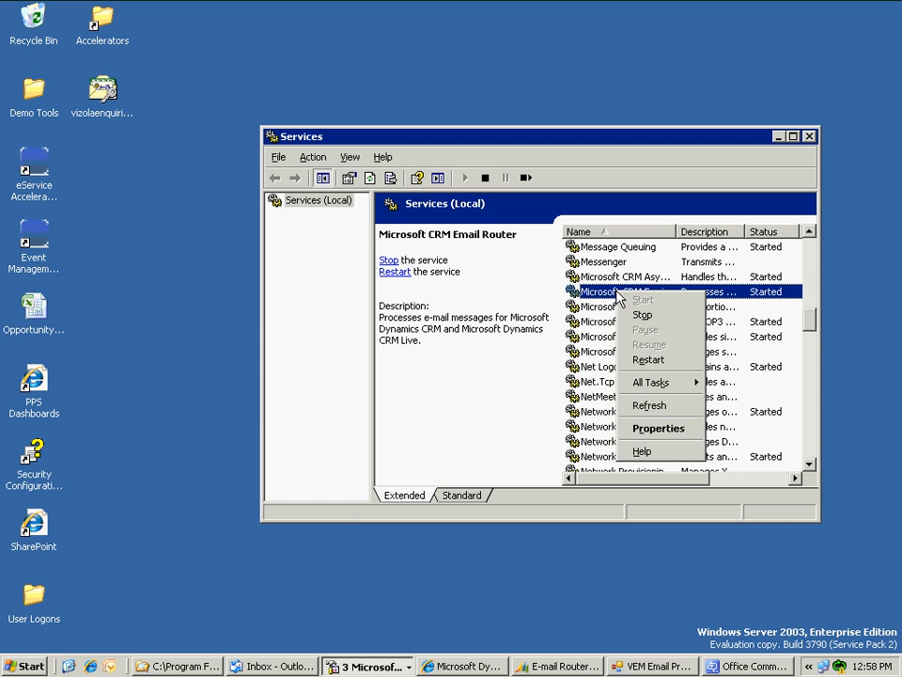
click(648, 427)
click(179, 57)
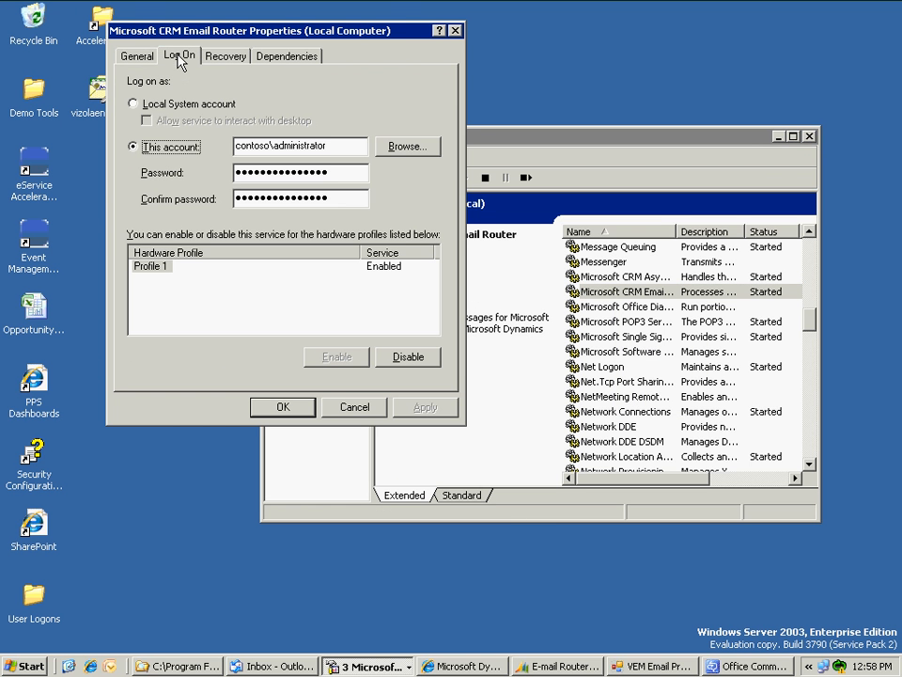
click(354, 406)
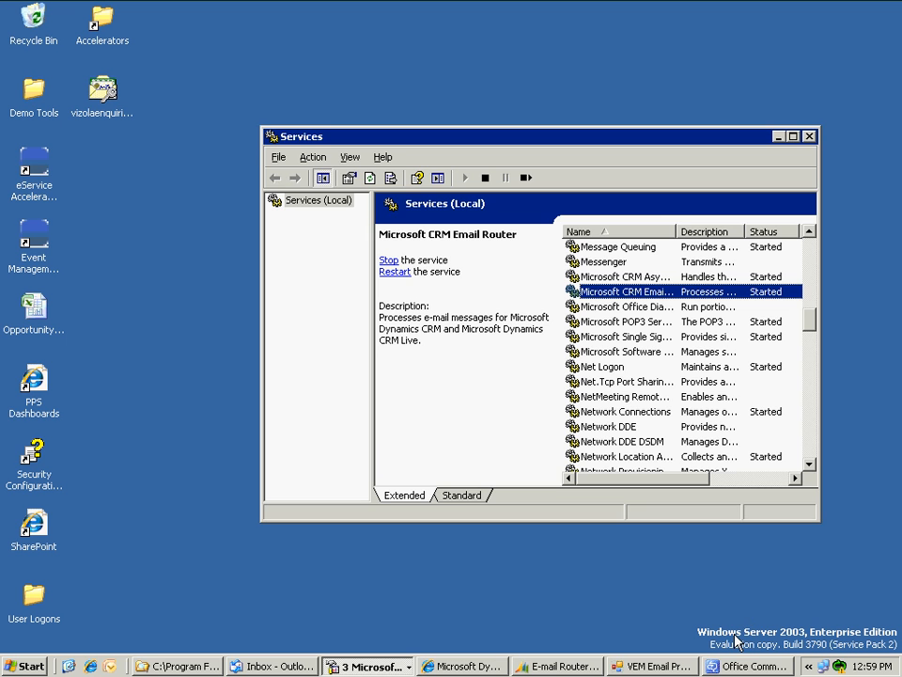
click(778, 138)
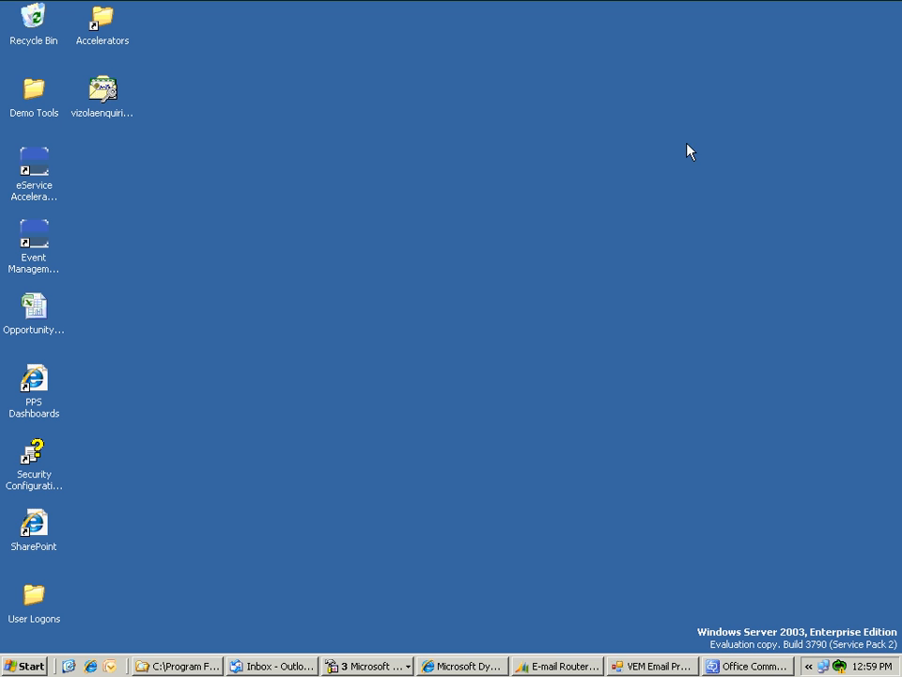
click(105, 97)
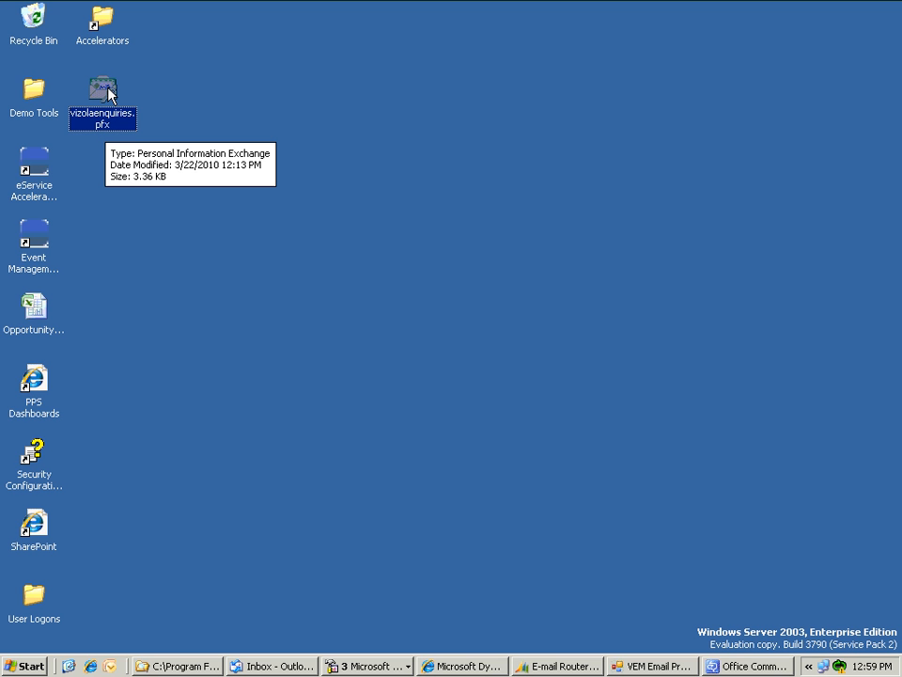
click(369, 666)
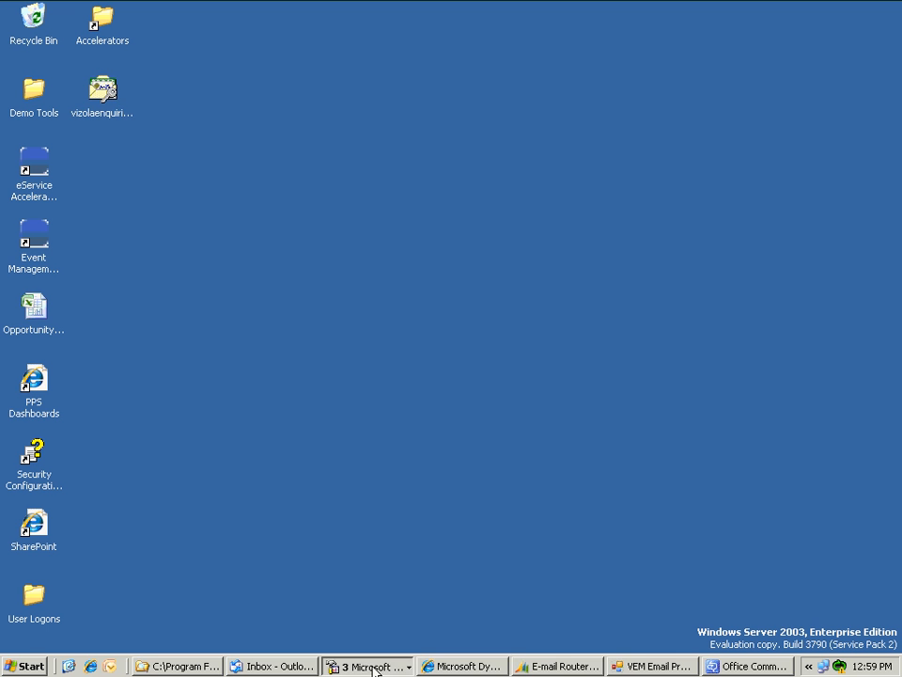
- Launch the Certificate Import Wizard on the current user's Personal certificates store
click(369, 627)
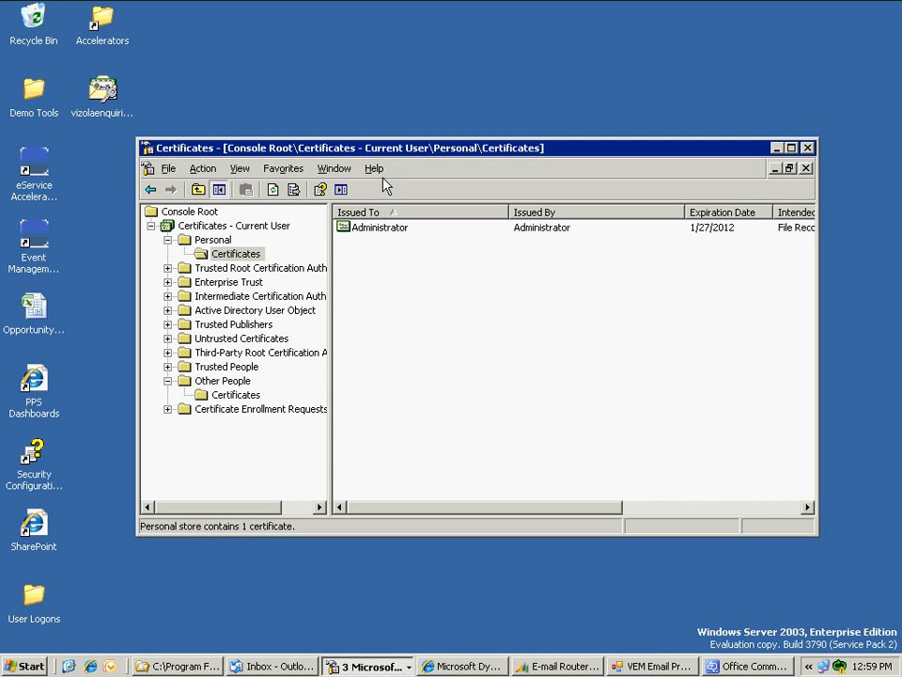
drag(371, 153, 363, 170)
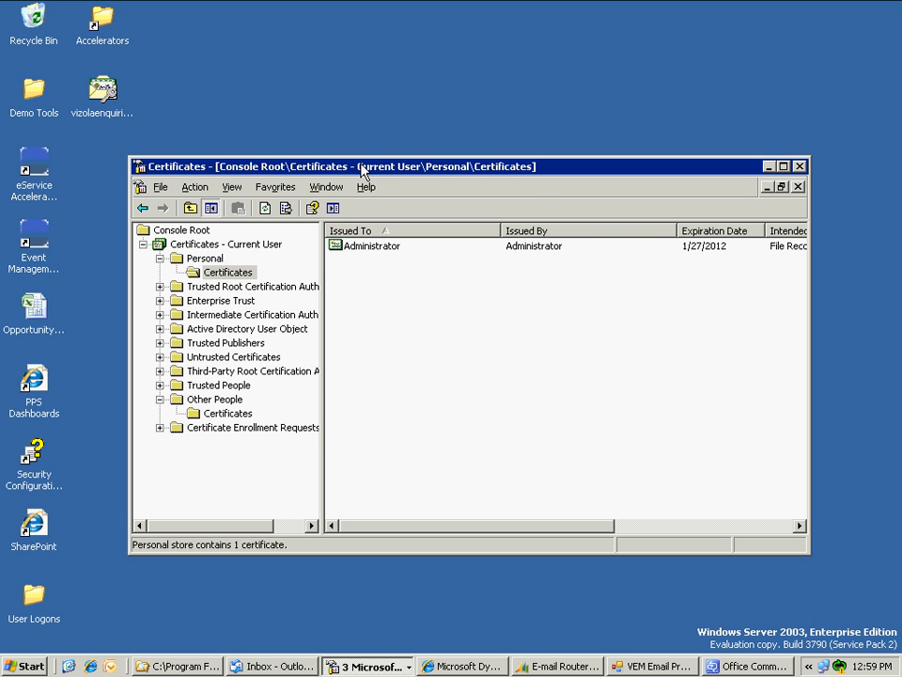
click(161, 188)
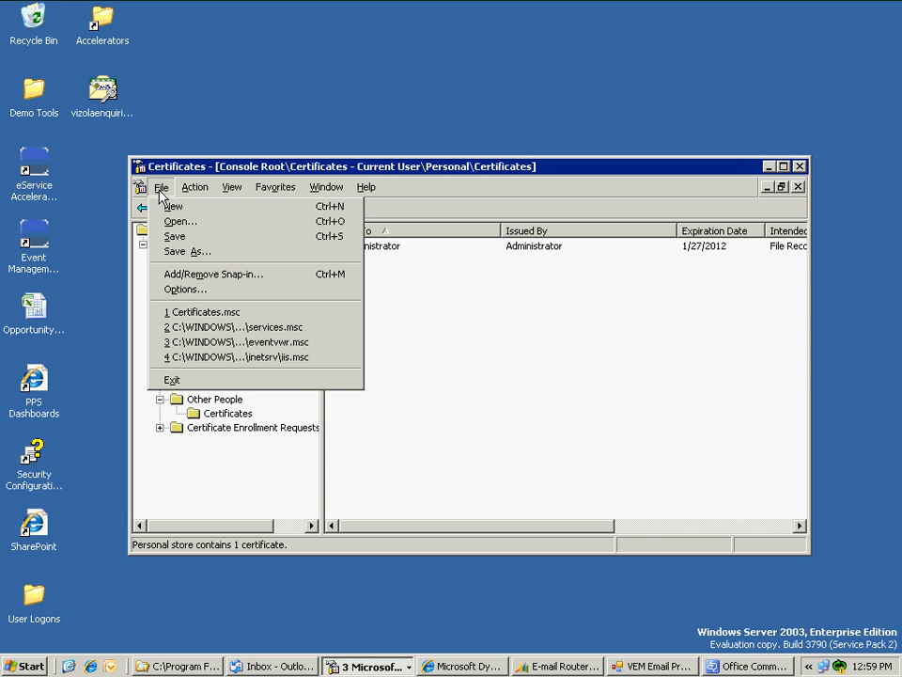
click(243, 168)
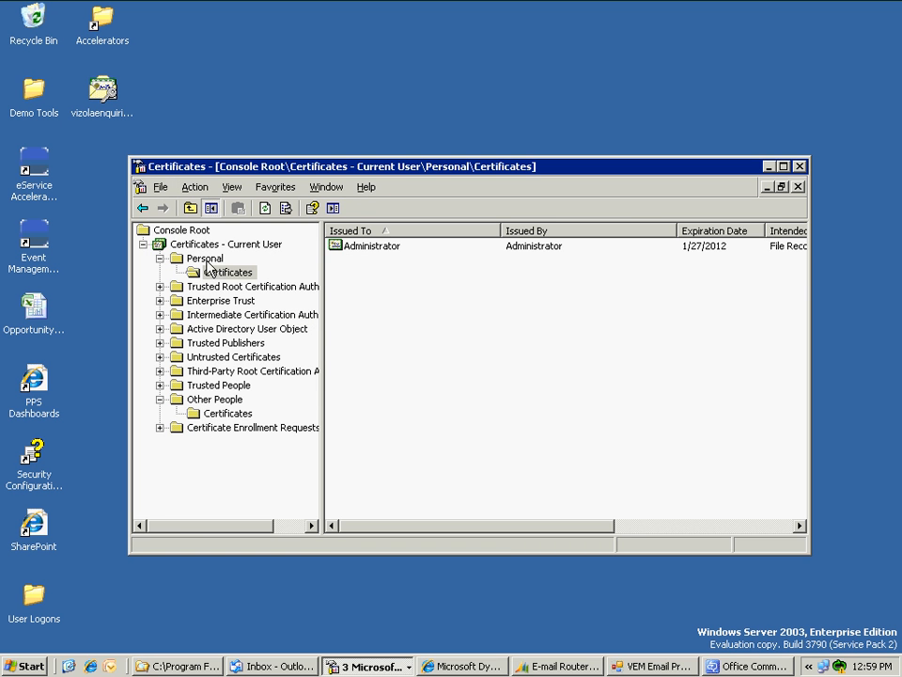
click(365, 248)
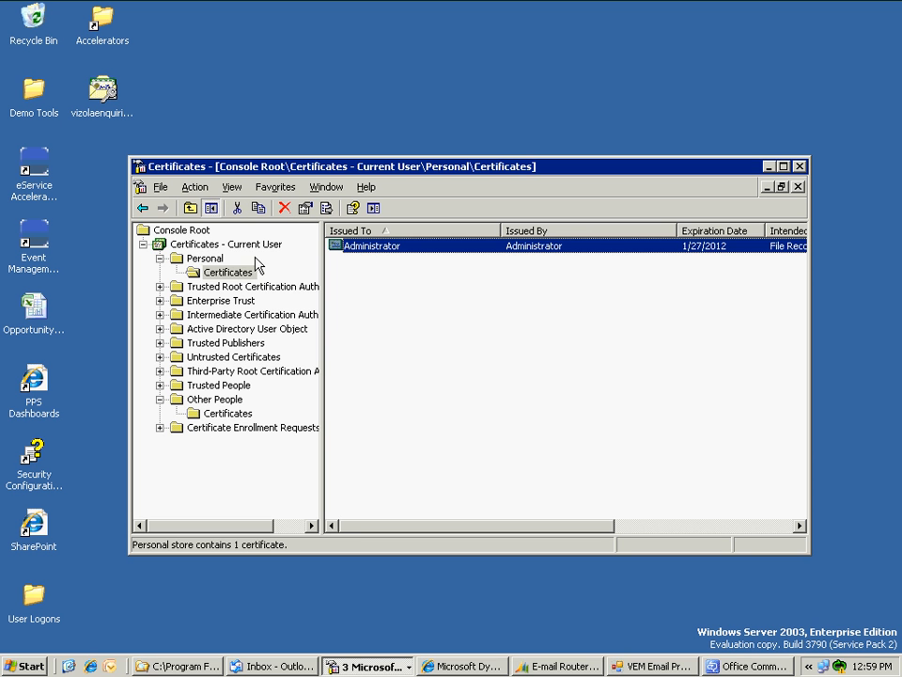
right_click(222, 272)
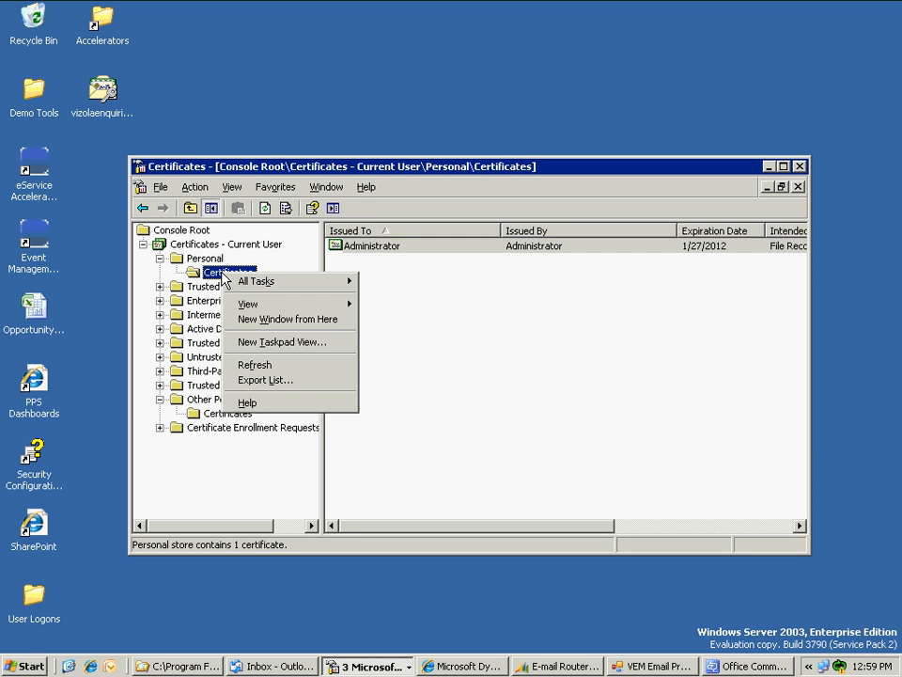
mouse_move(260, 292)
click(395, 296)
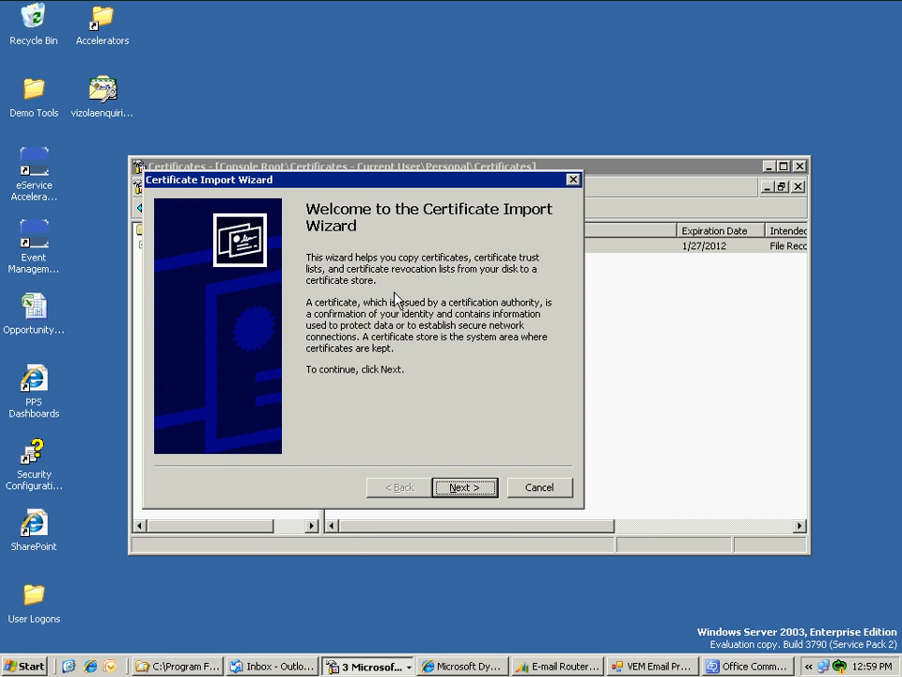
- Choose vizolaenquiries.pfx from the desktop as the import file, listing All Files
click(465, 487)
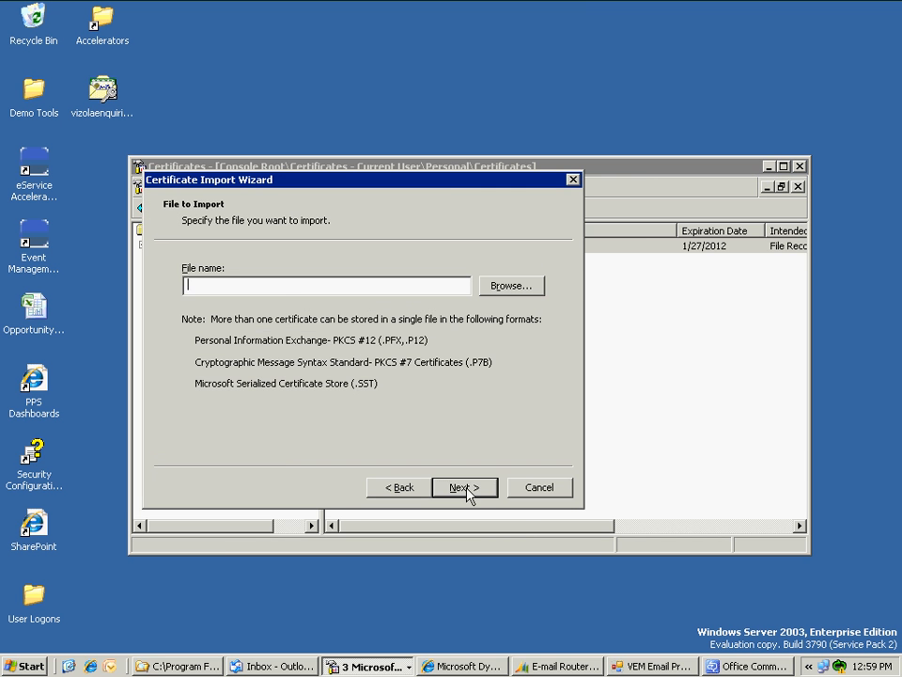
click(512, 286)
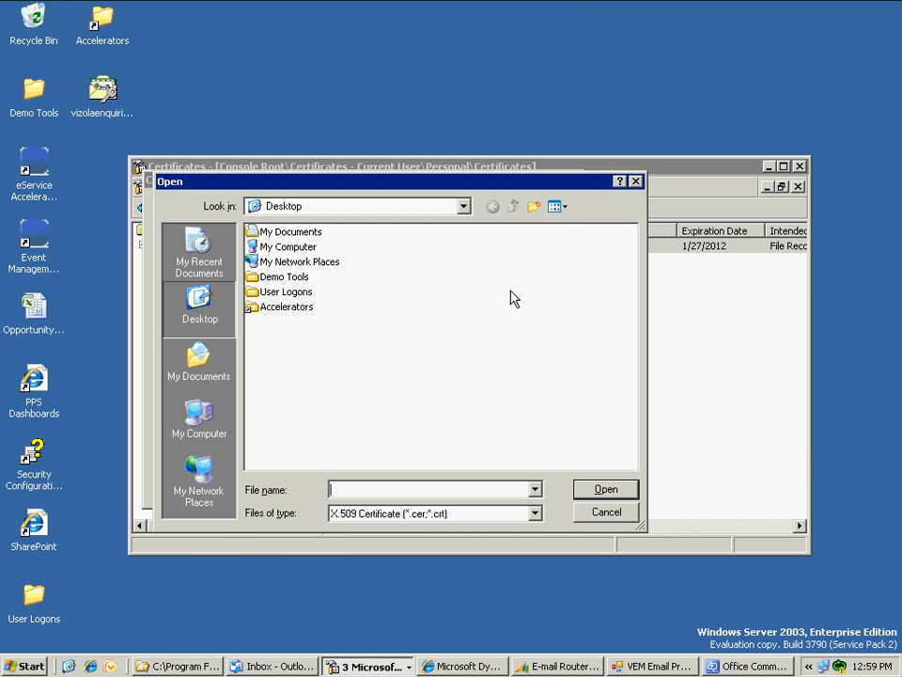
click(398, 512)
click(366, 598)
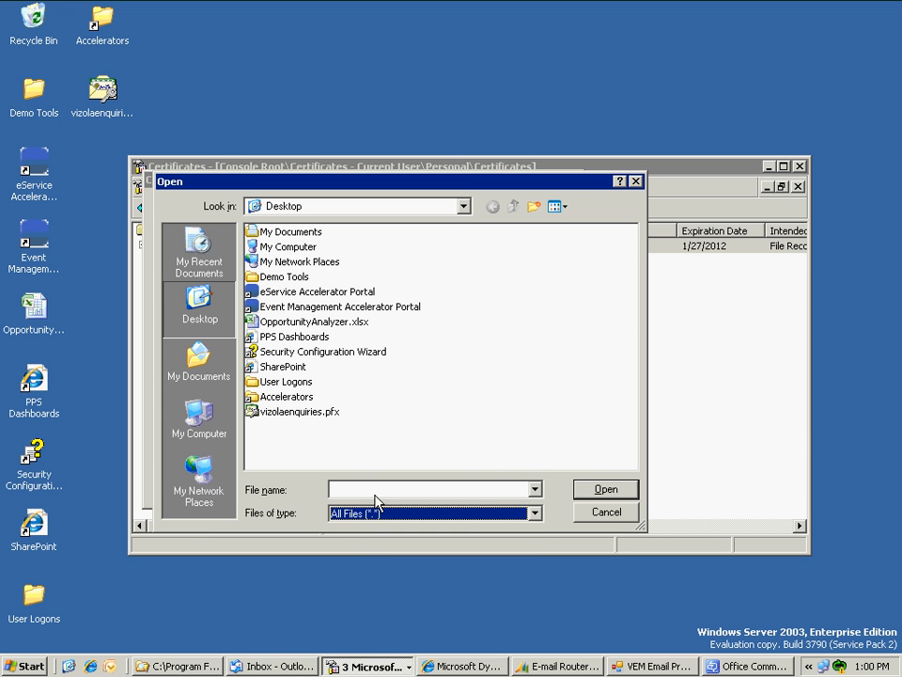
click(303, 412)
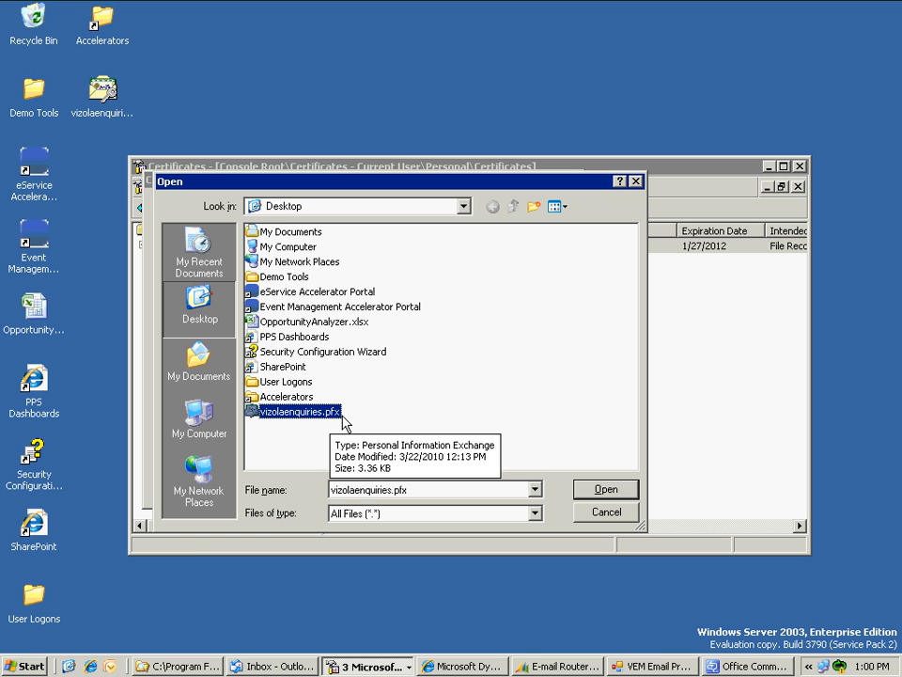
click(598, 486)
- Enter the private key password and finish importing into the Personal store
click(475, 488)
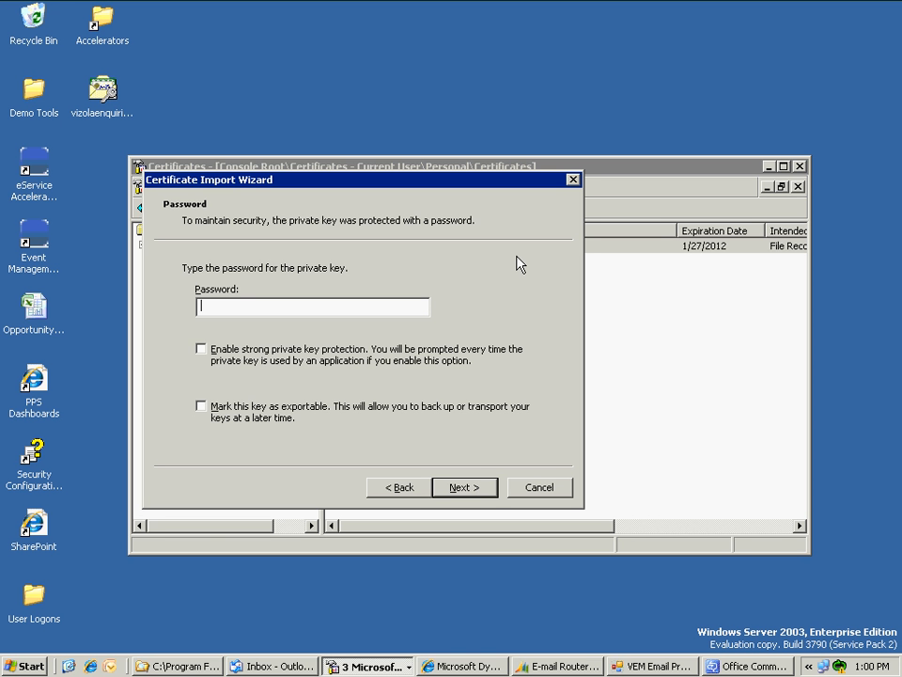
text(******)
click(471, 489)
click(471, 489)
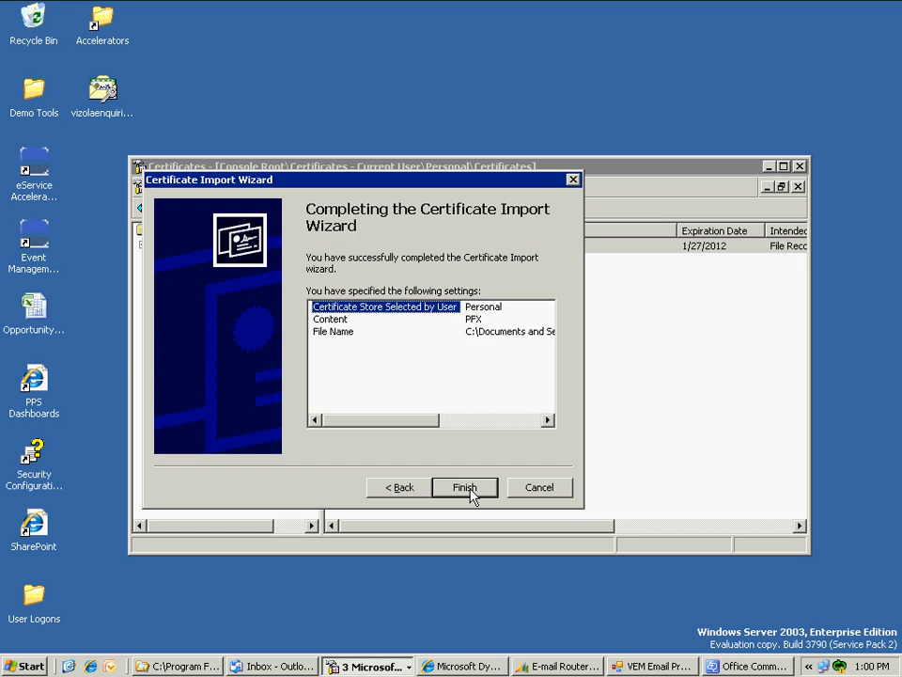
click(471, 489)
click(446, 379)
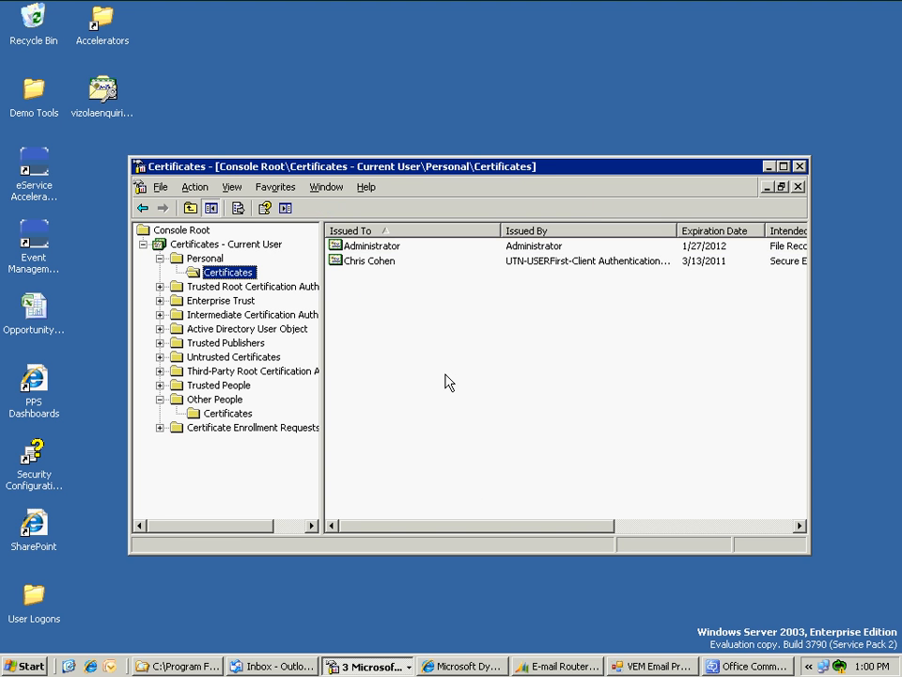
click(235, 414)
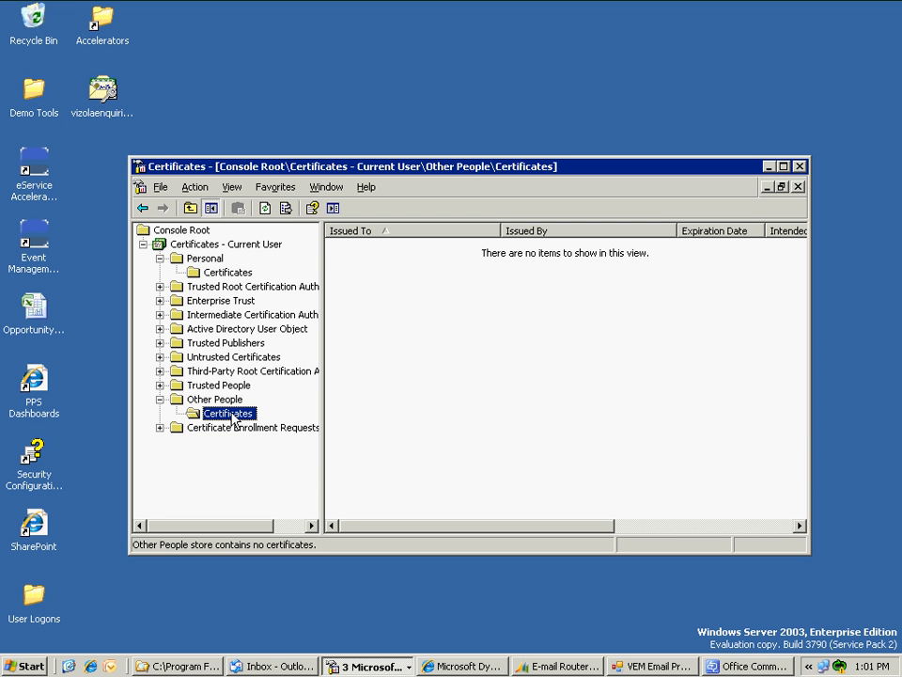
click(219, 271)
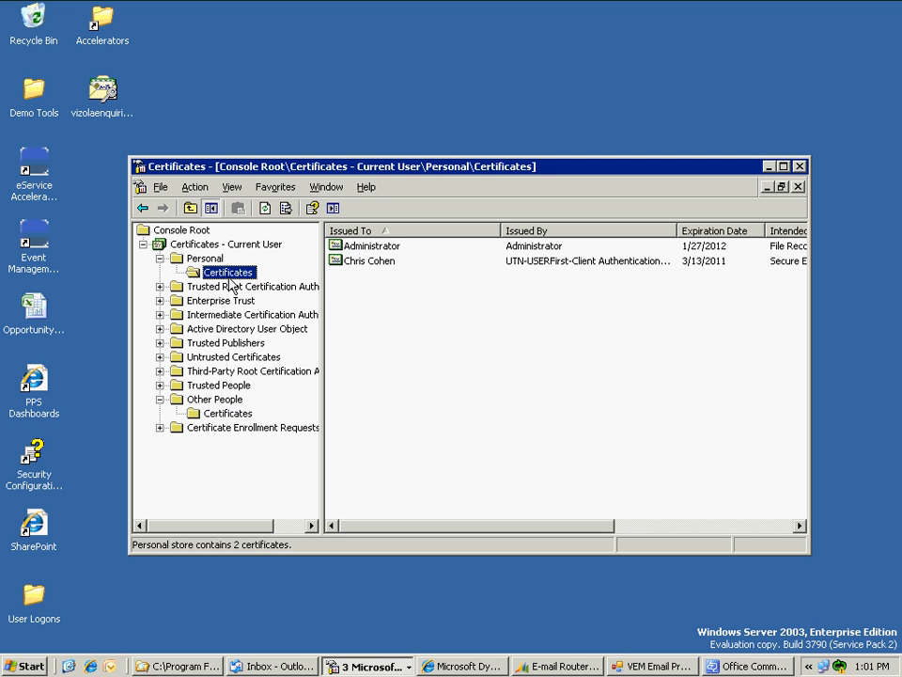
click(367, 263)
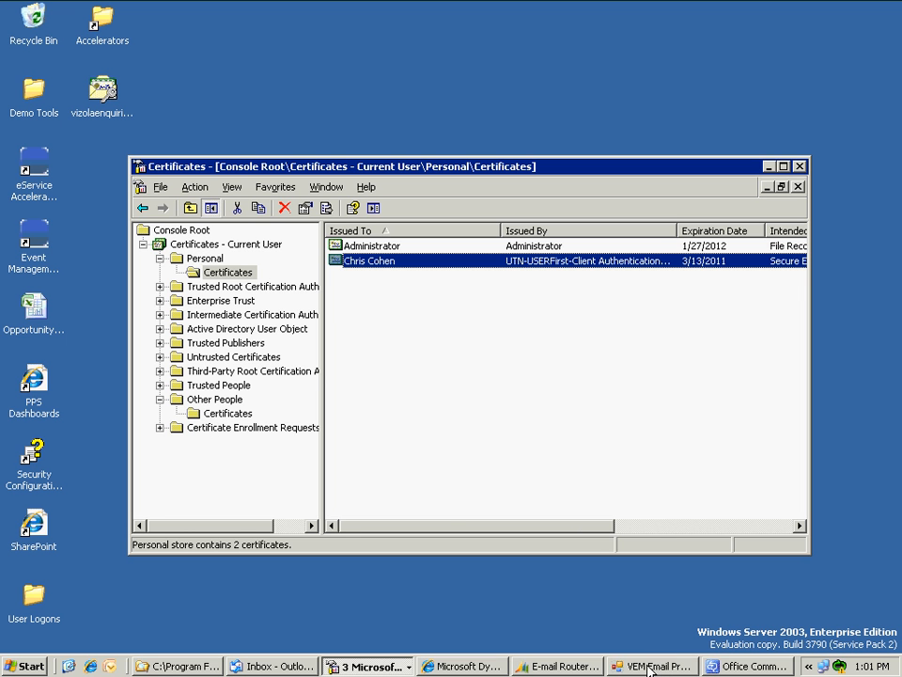
click(570, 667)
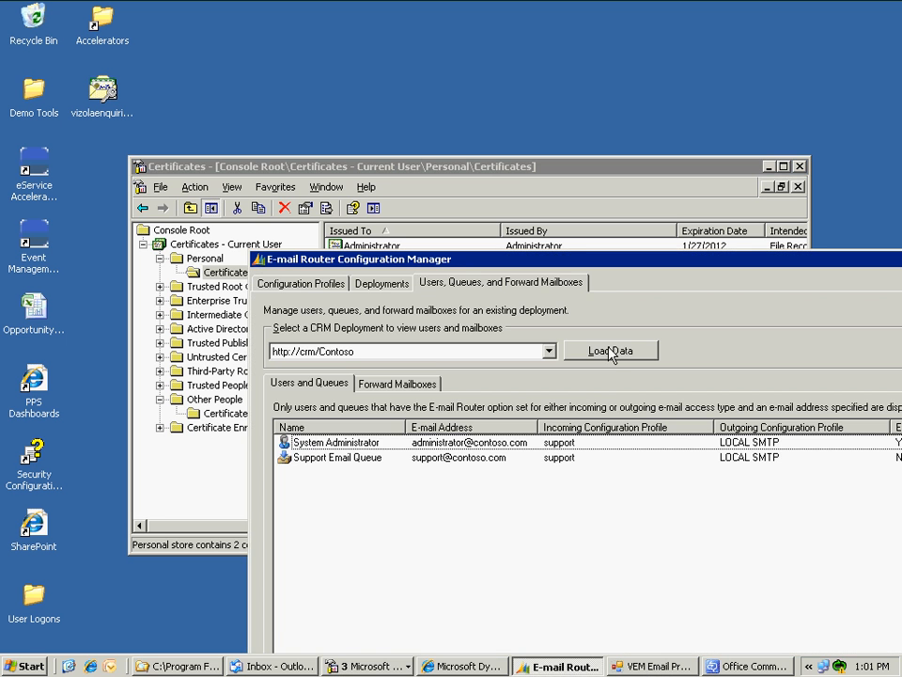
drag(618, 271, 407, 75)
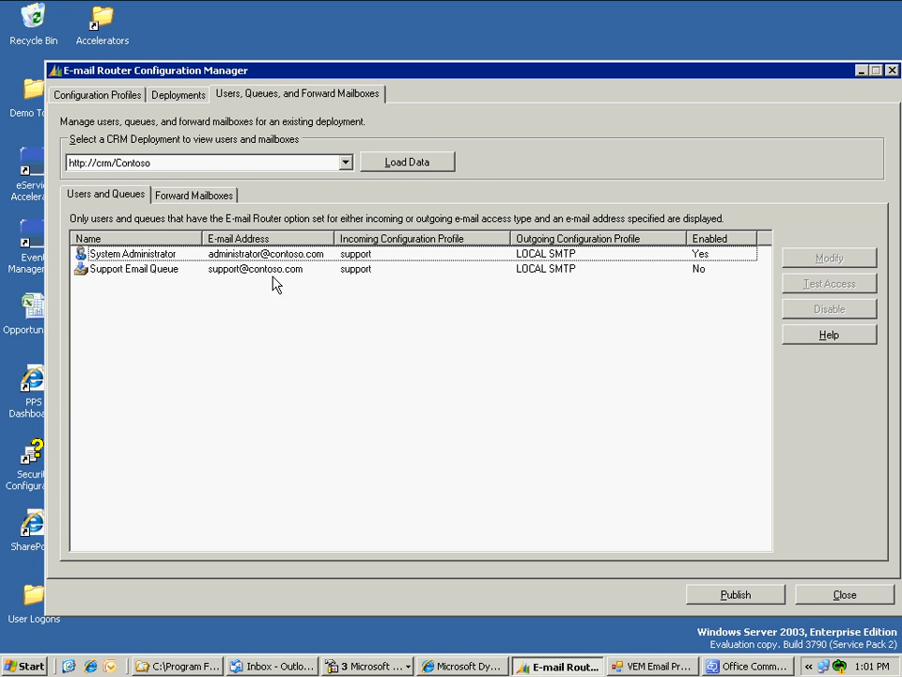
click(131, 94)
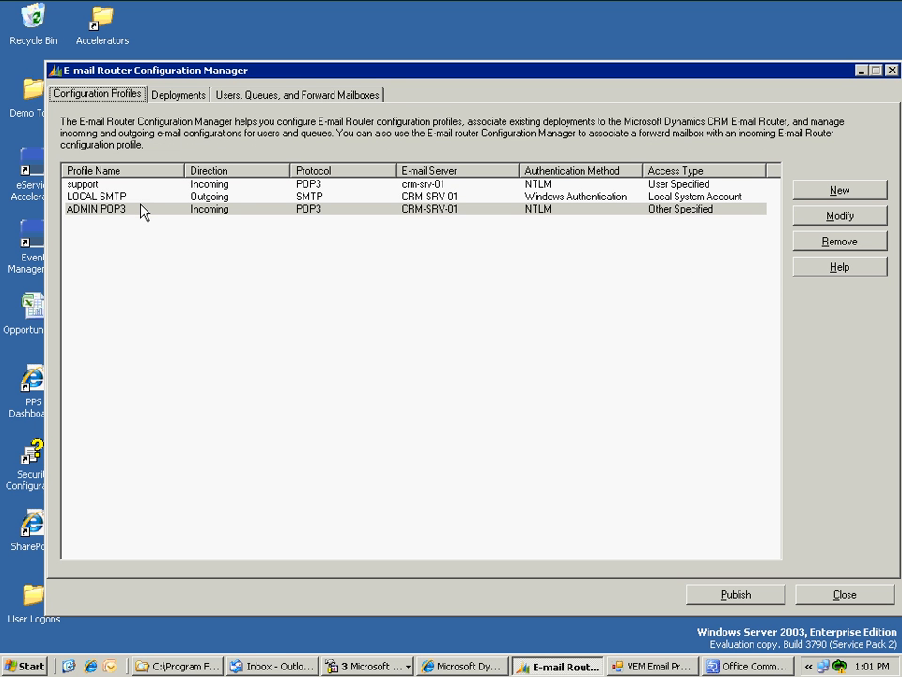
click(220, 199)
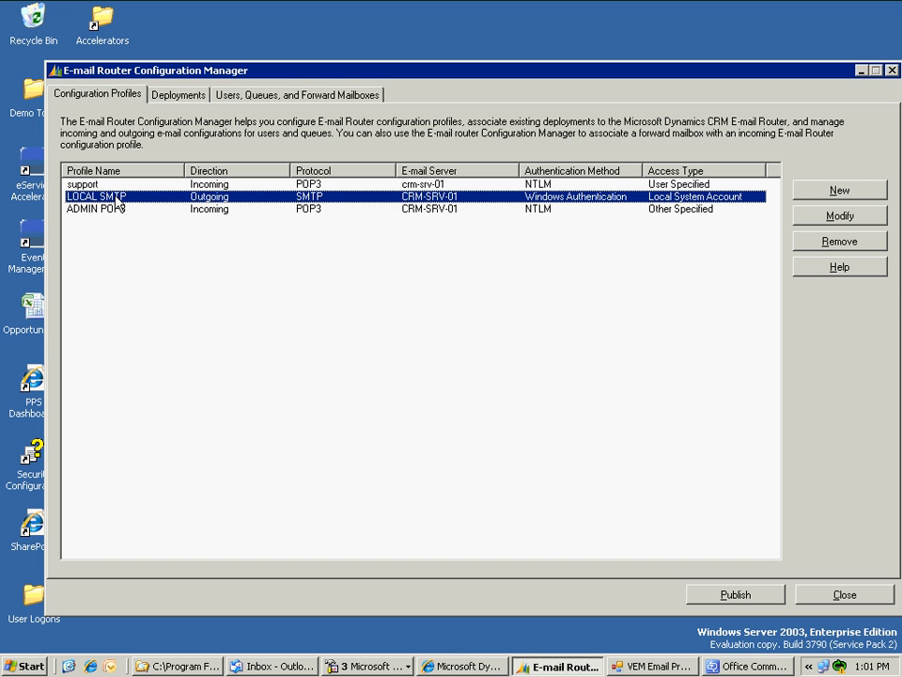
click(178, 96)
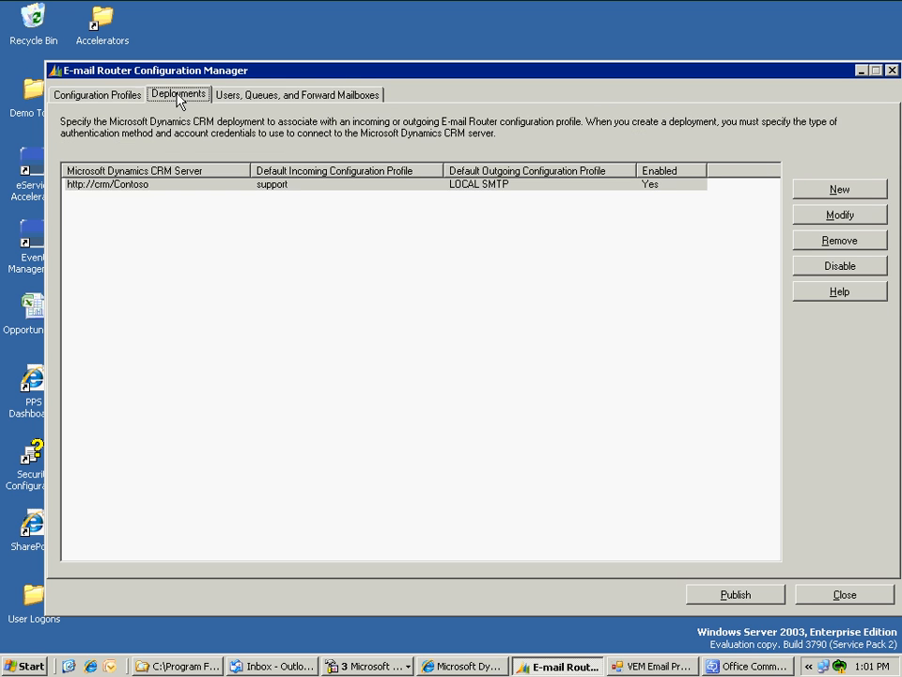
click(254, 94)
click(407, 165)
- Replace the System Administrator user's primary e-mail with the enquiries mailbox address and save the record
click(861, 71)
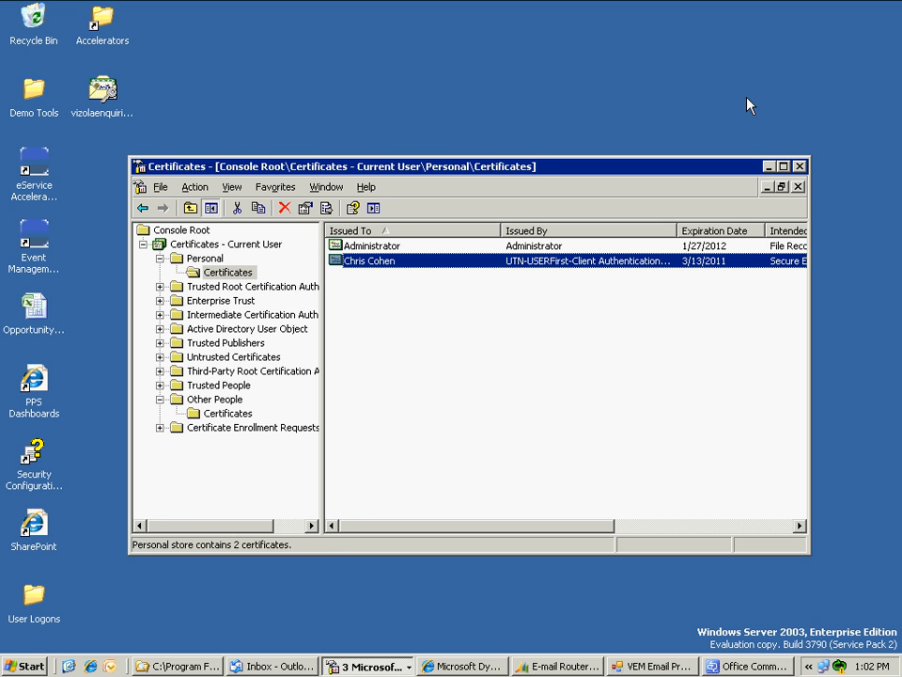
drag(520, 166, 573, 109)
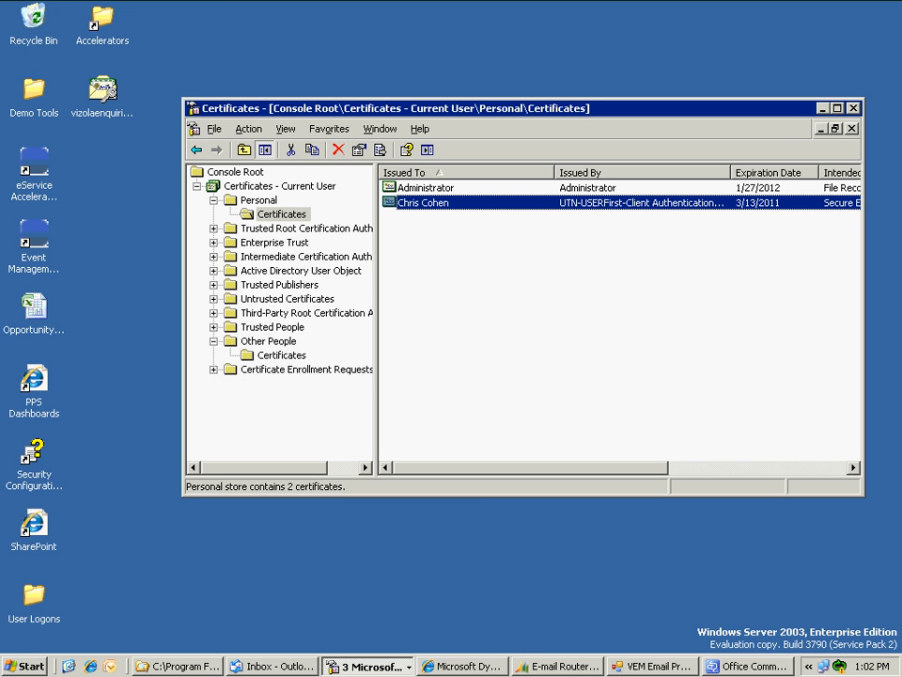
click(458, 666)
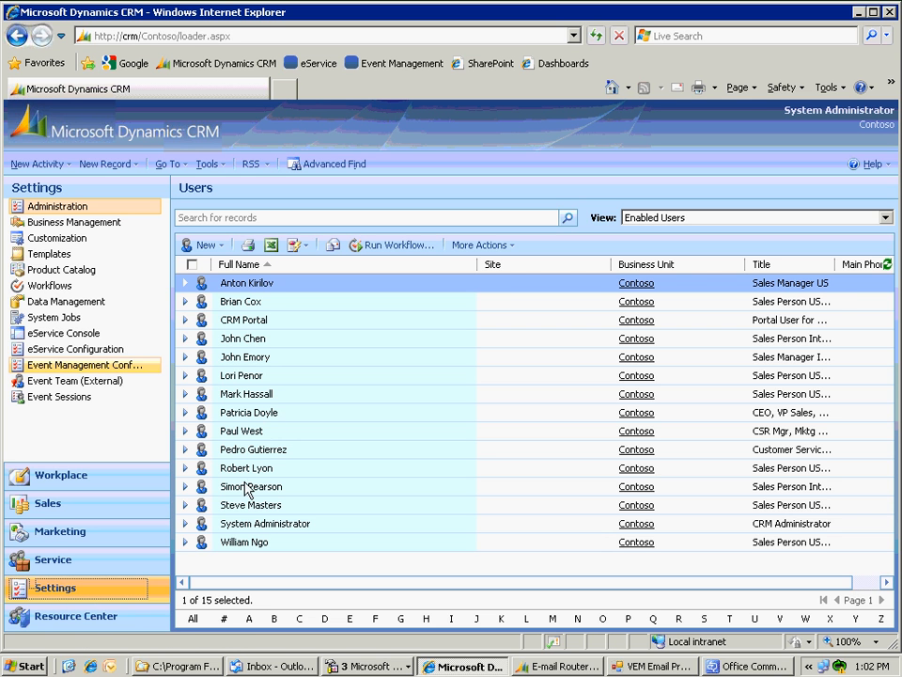
click(240, 525)
double_click(252, 528)
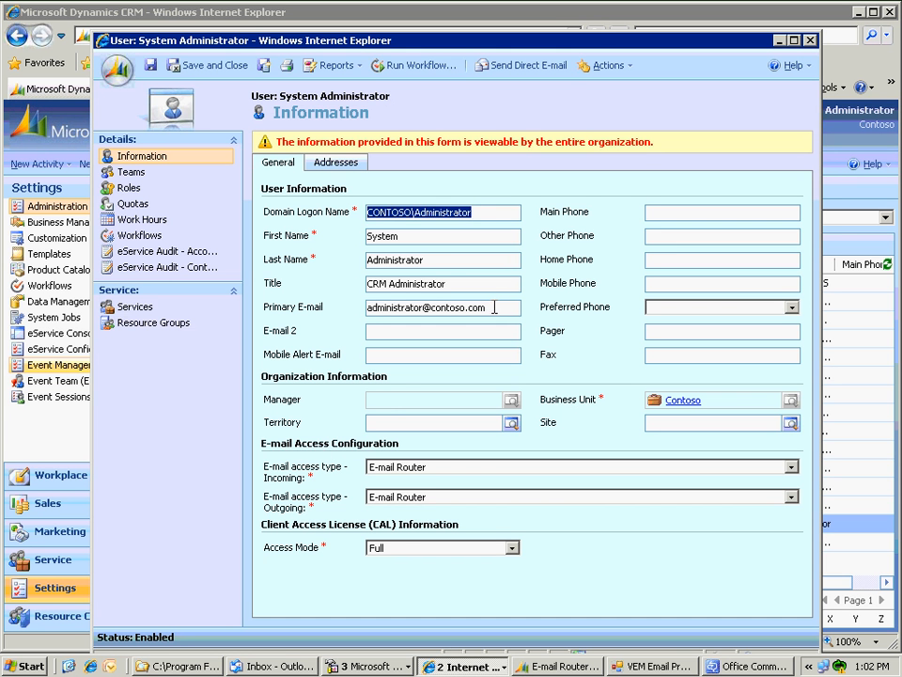
triple_click(485, 310)
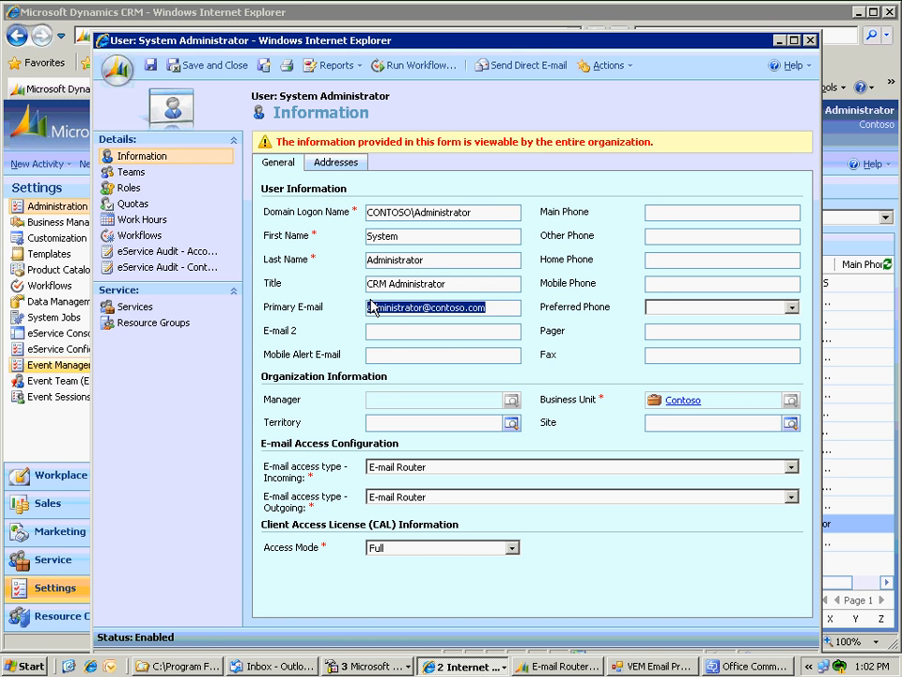
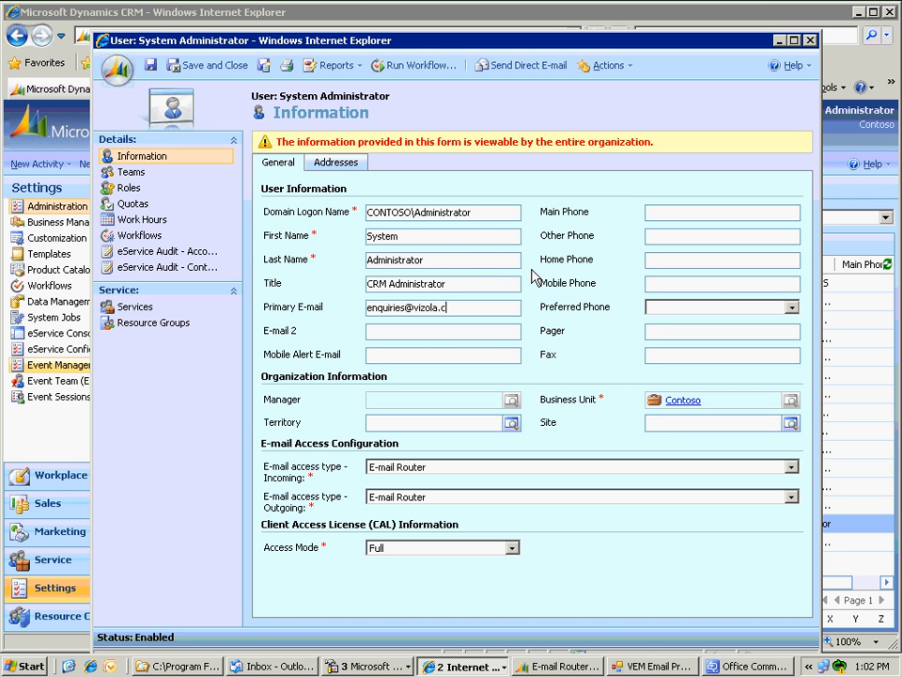
click(212, 66)
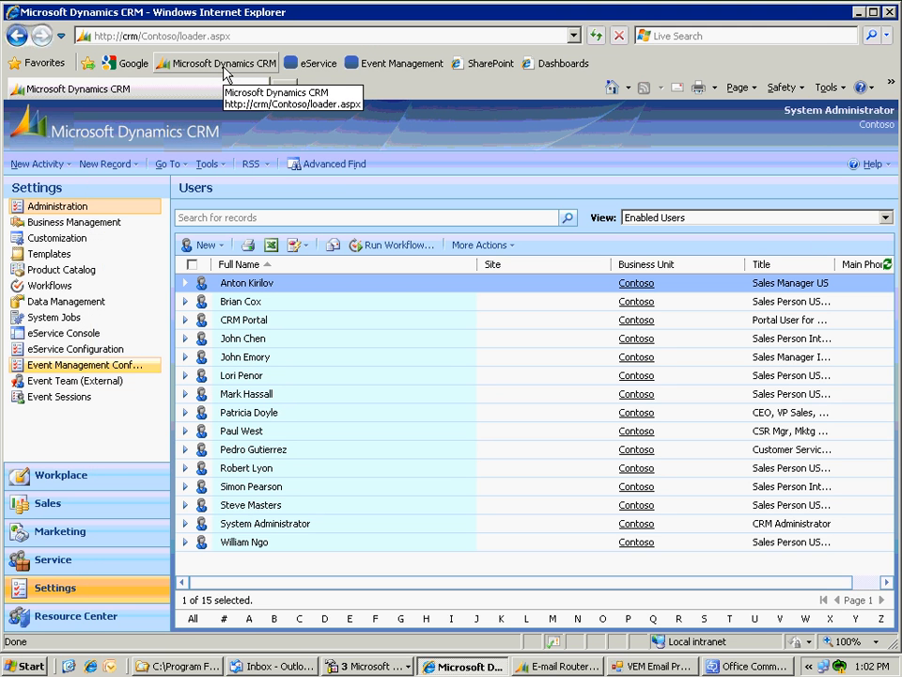
click(140, 395)
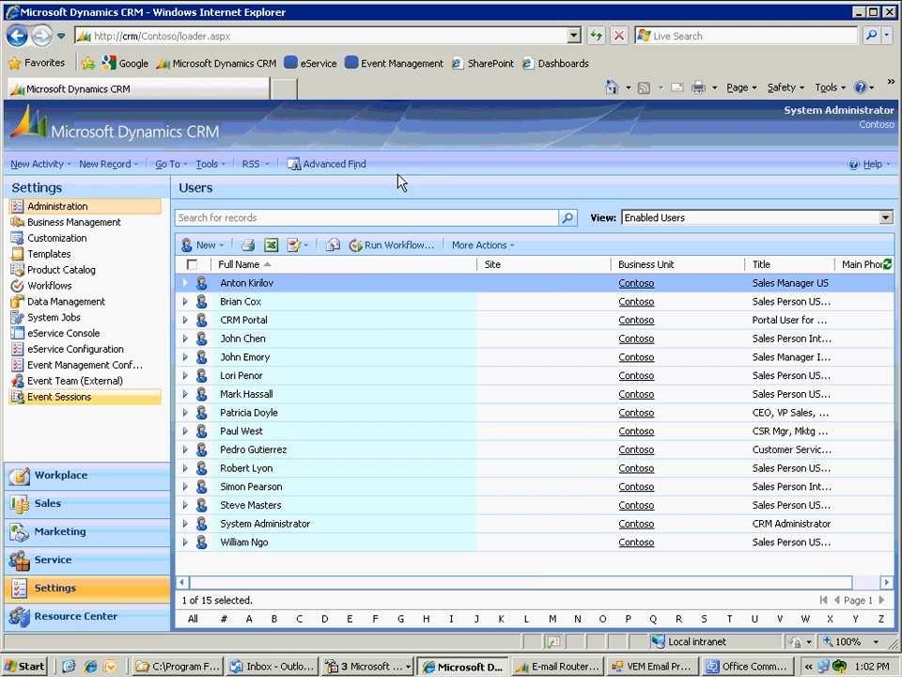
- Refresh the profile list and pick LOCAL SMTP as the SMTP Profile to Override
click(859, 12)
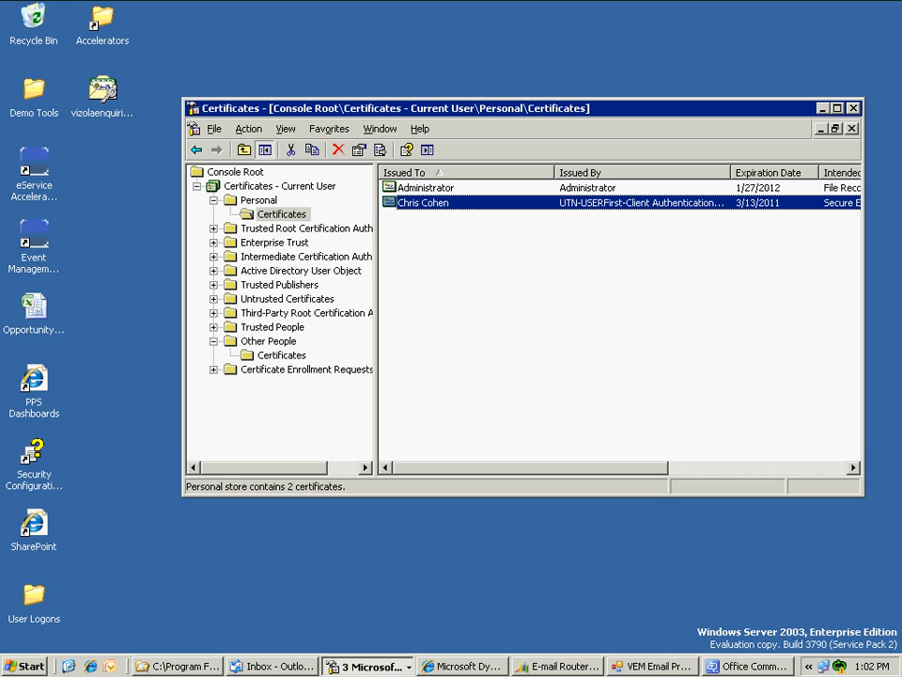
click(613, 670)
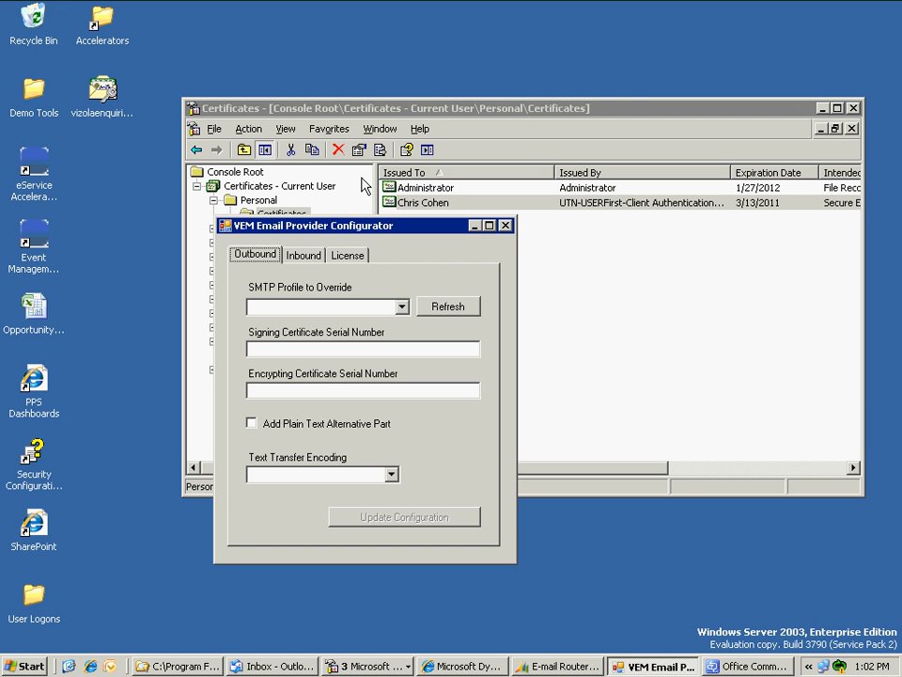
drag(357, 228, 272, 98)
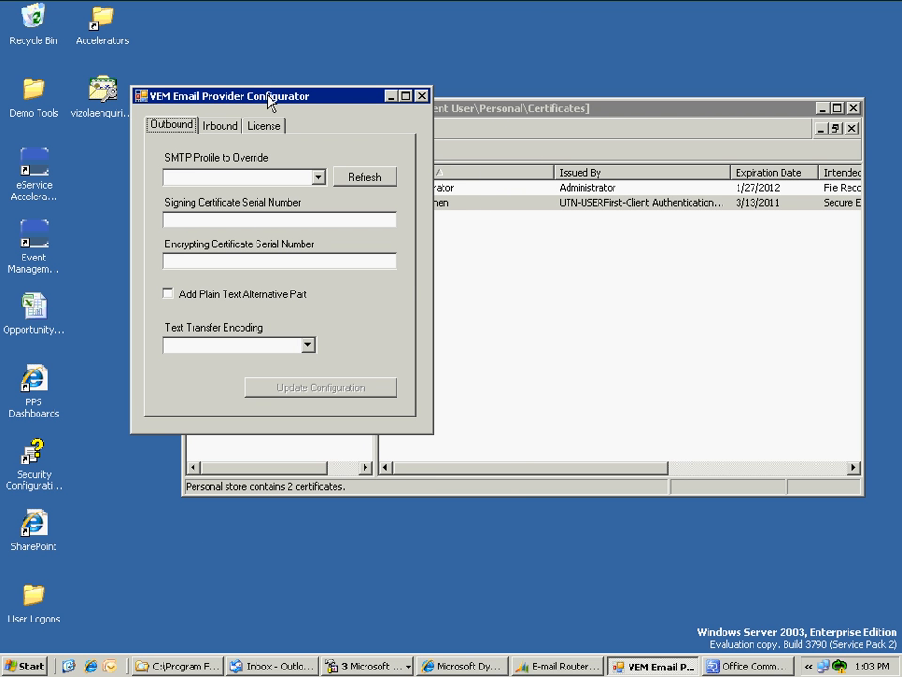
mouse_move(268, 95)
mouse_down()
mouse_move(254, 96)
mouse_move(267, 90)
mouse_up()
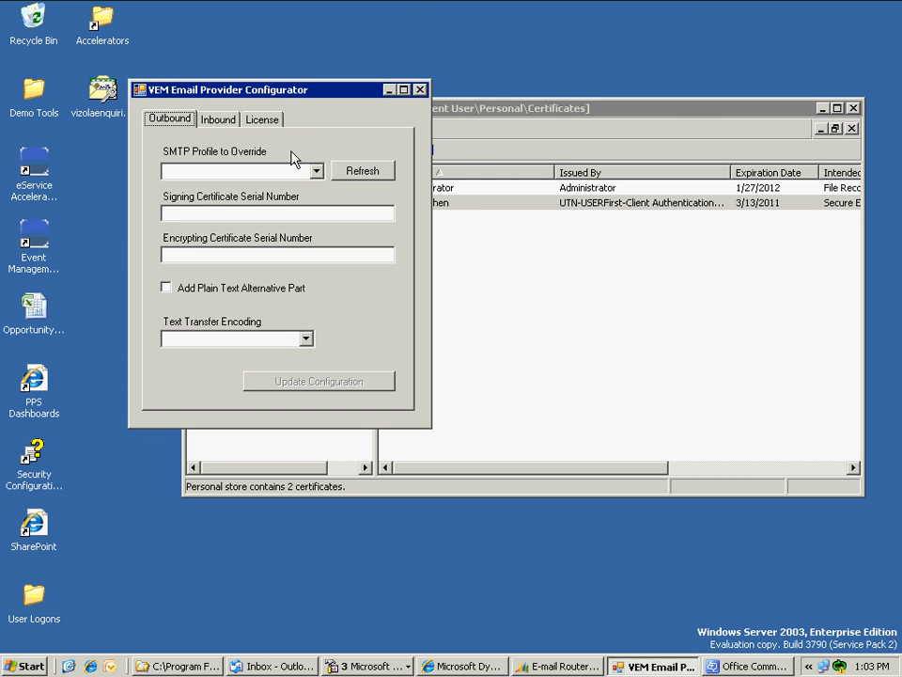
drag(224, 99, 217, 88)
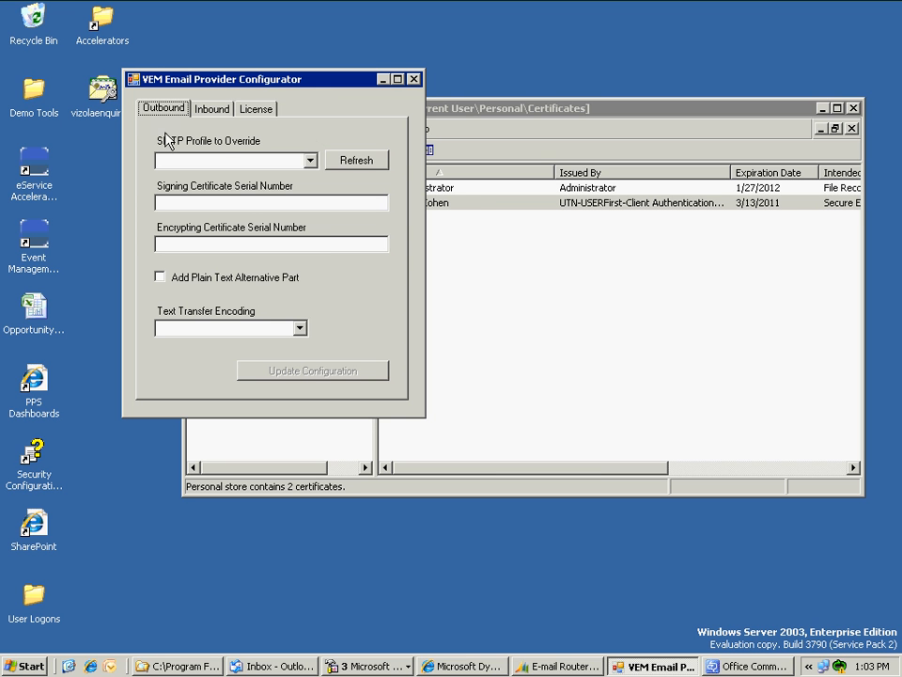
click(313, 161)
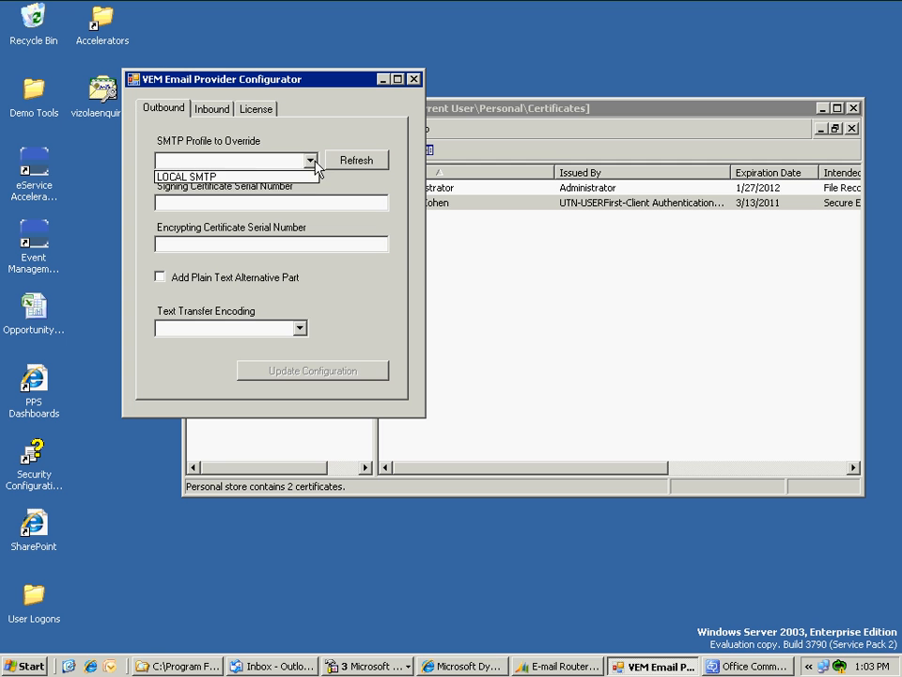
click(240, 179)
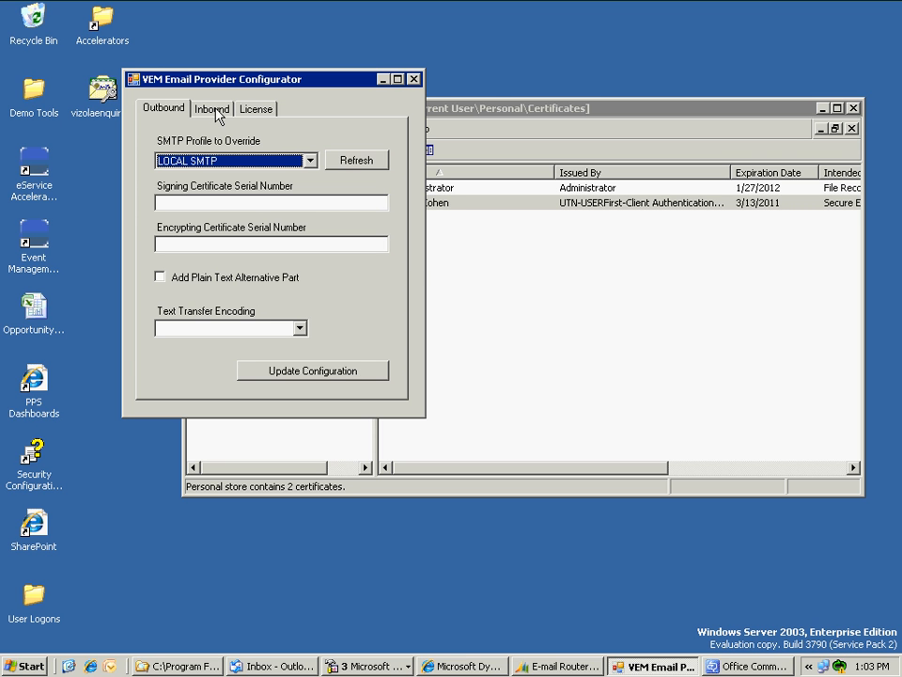
click(331, 165)
click(309, 161)
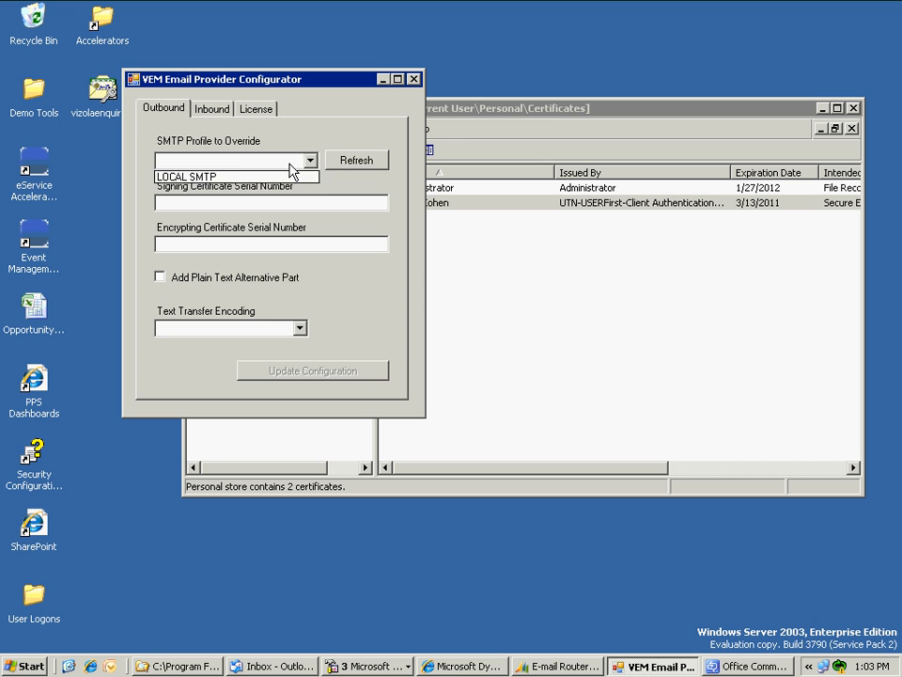
click(227, 176)
click(231, 199)
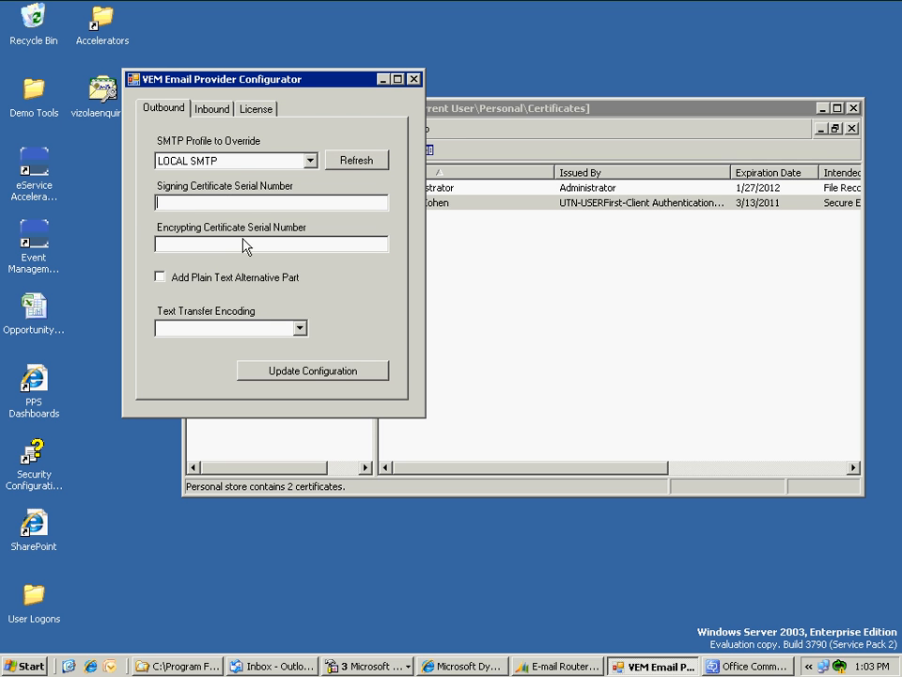
click(475, 212)
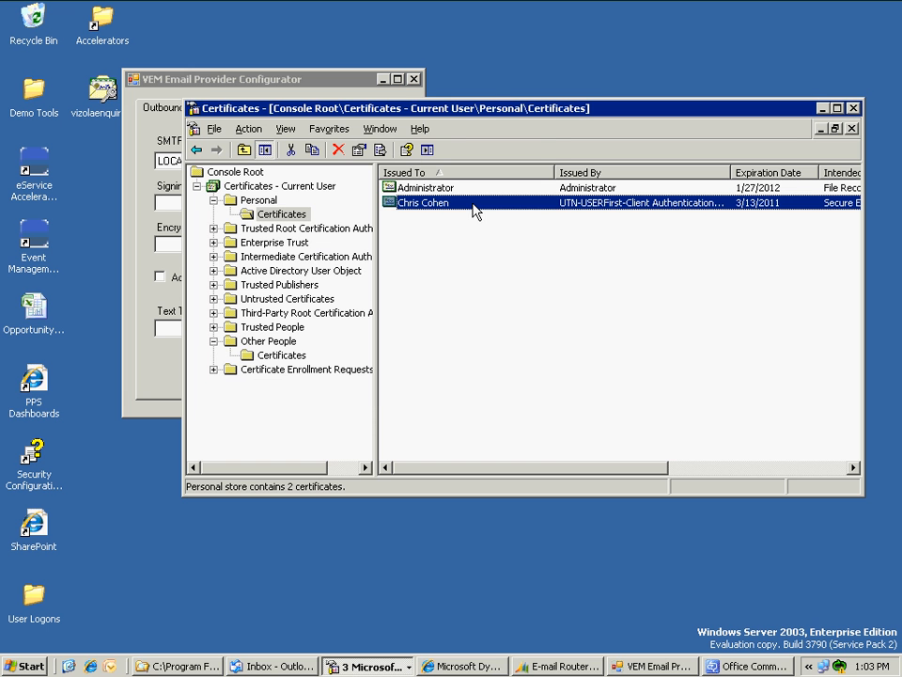
- Copy the imported e-mail certificate's serial number from its Details tab
right_click(475, 211)
click(480, 212)
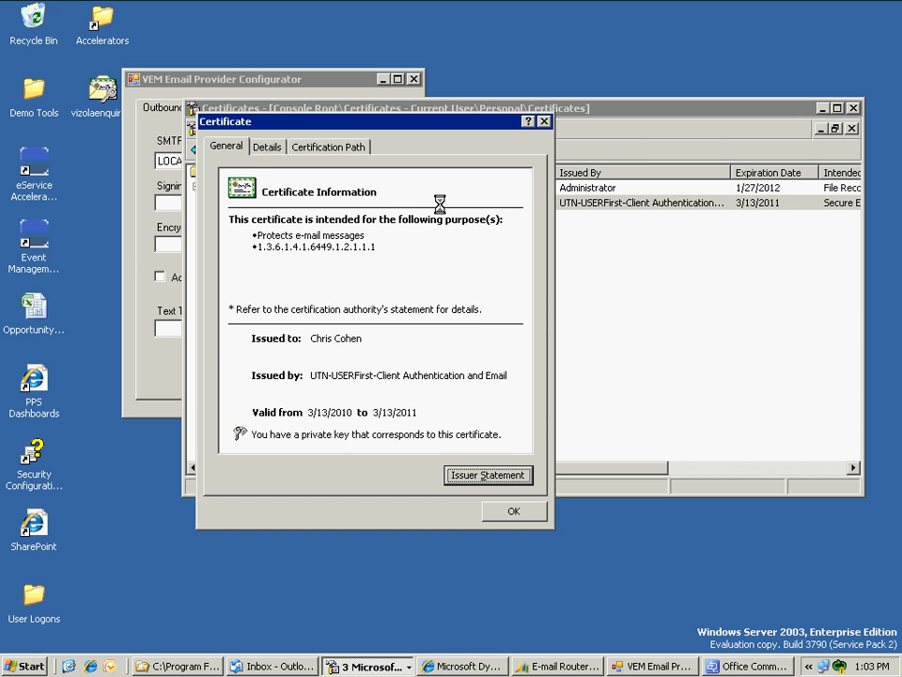
click(272, 148)
click(264, 237)
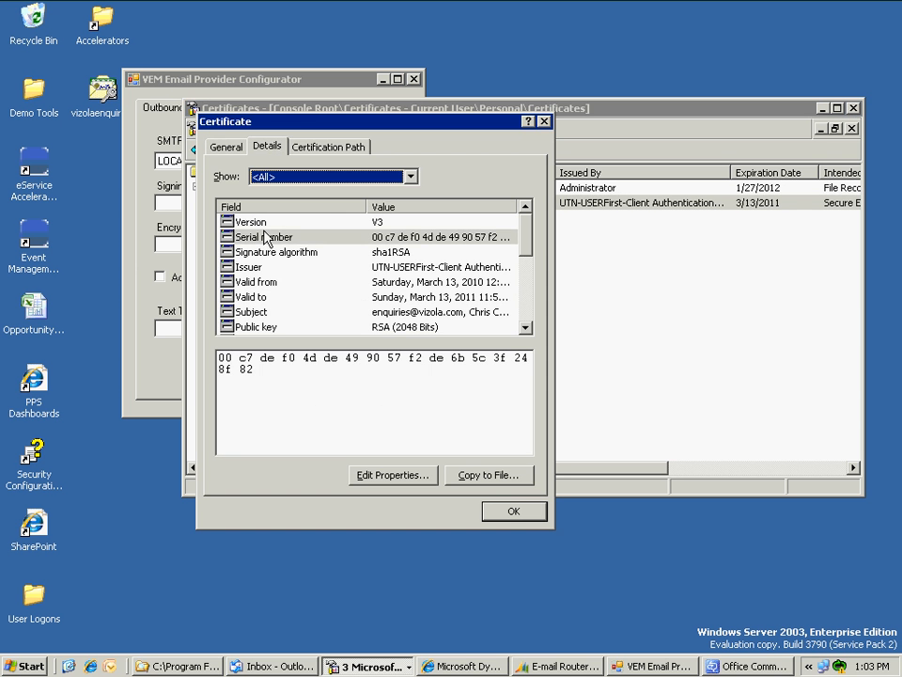
drag(255, 369, 209, 354)
key(ctrl+c)
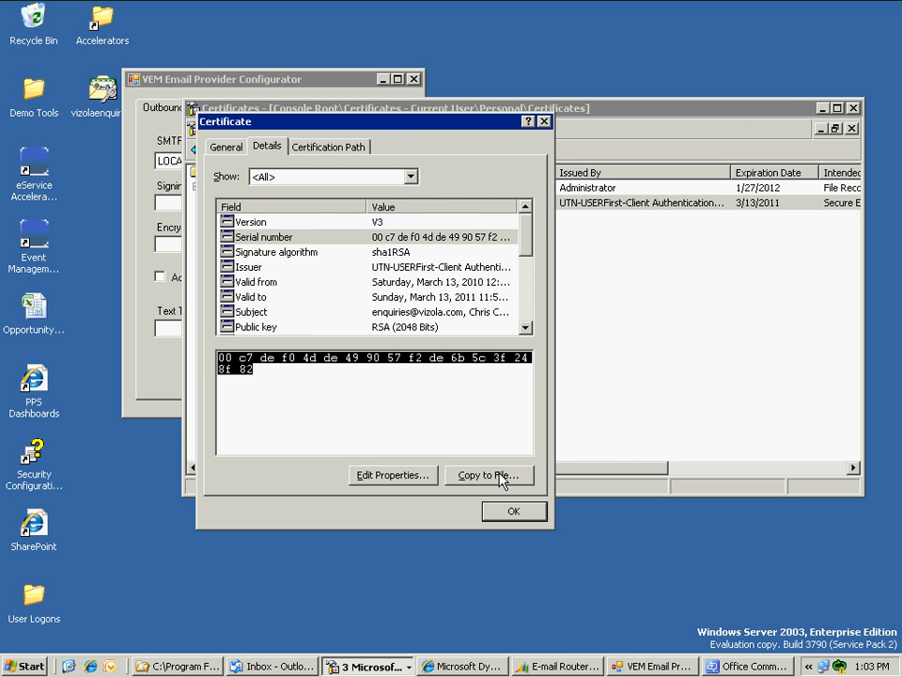
click(514, 510)
- Paste the serial into the Signing and Encrypting certificate fields and tick Add Plain Text Alternative Part
click(171, 83)
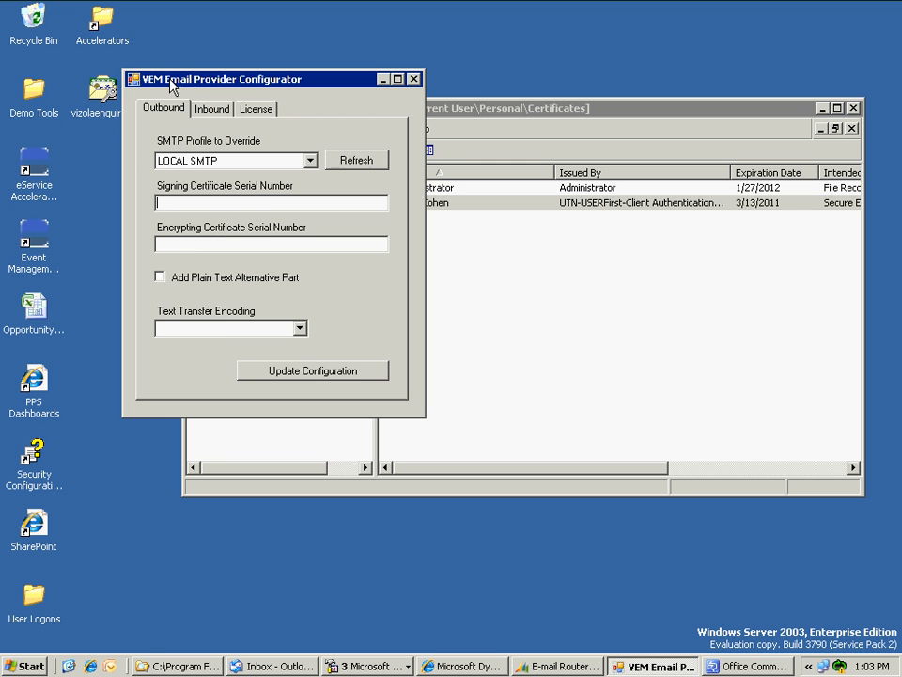
right_click(197, 204)
click(228, 269)
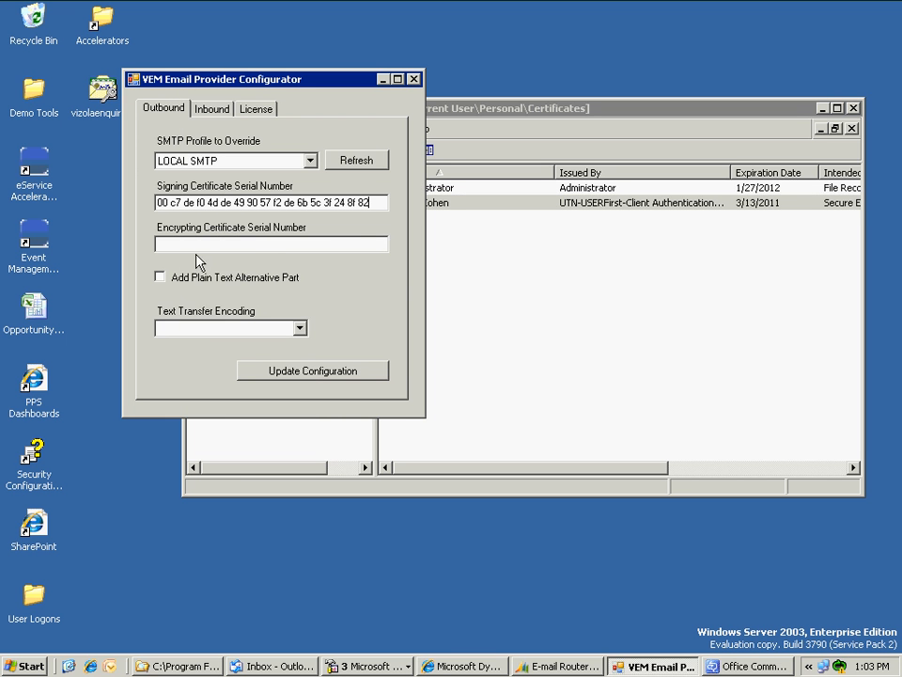
right_click(170, 242)
click(194, 302)
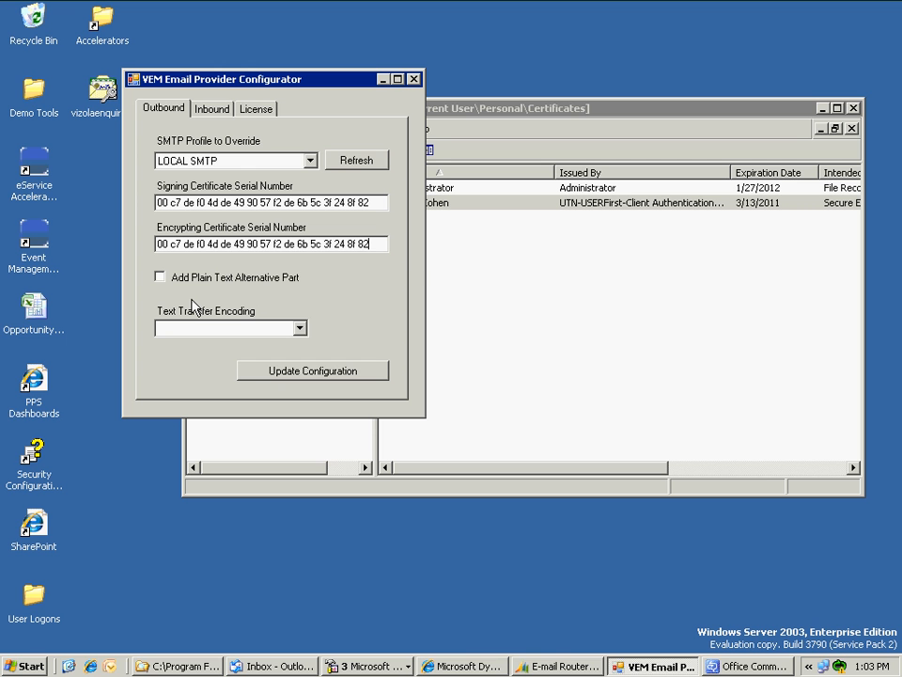
click(160, 277)
- Pick QuotedPrintable as Text Transfer Encoding and apply it with Update Configuration
drag(294, 83, 321, 57)
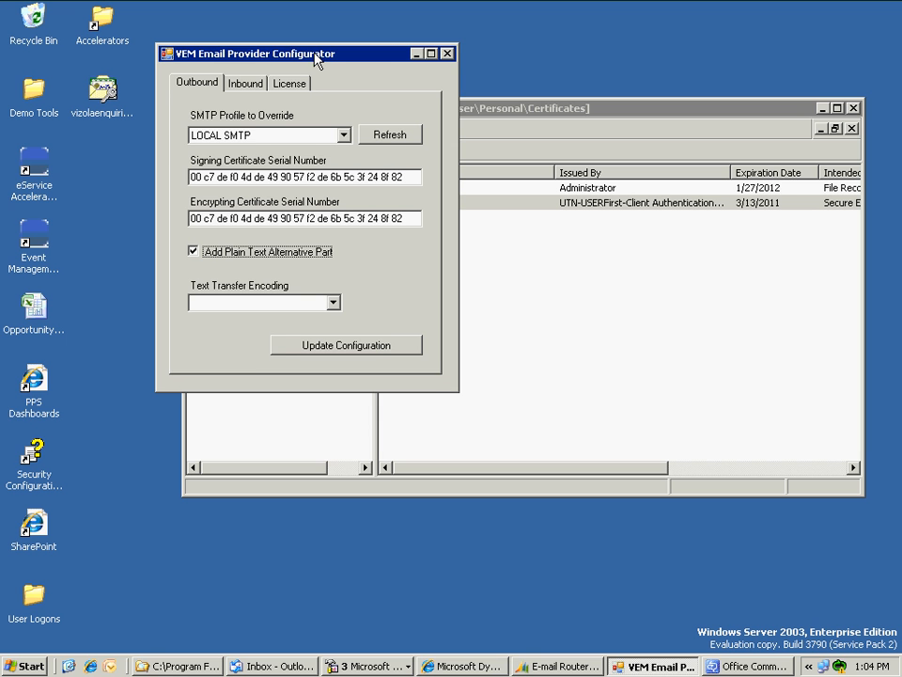
drag(317, 58, 310, 61)
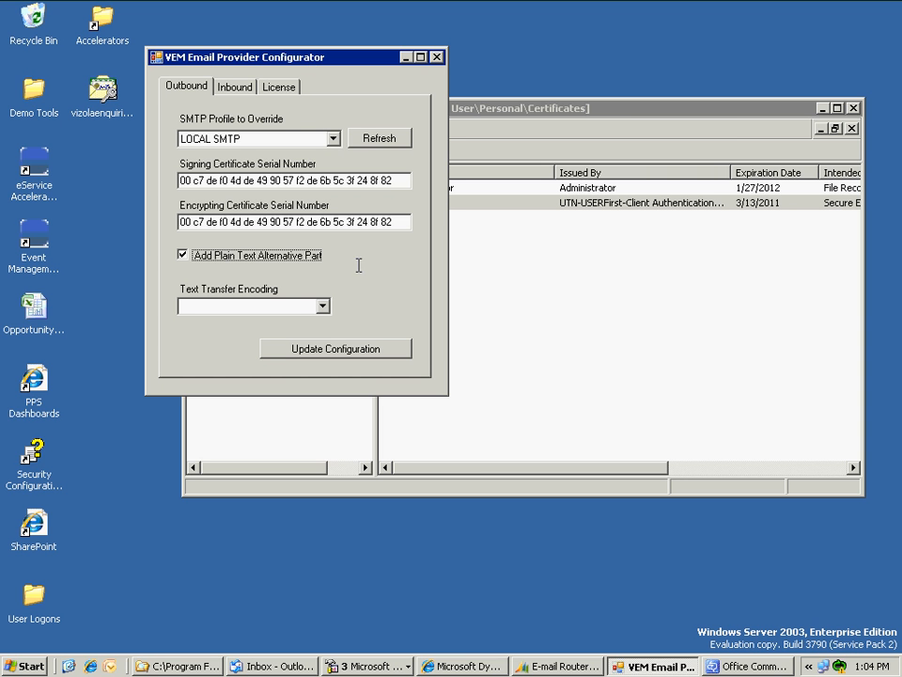
click(292, 307)
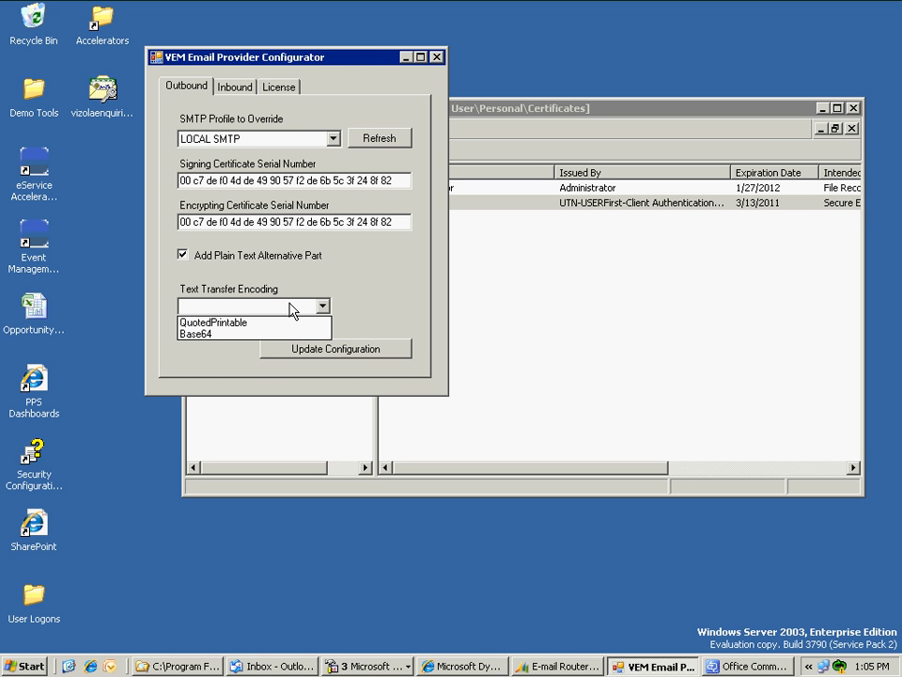
click(245, 322)
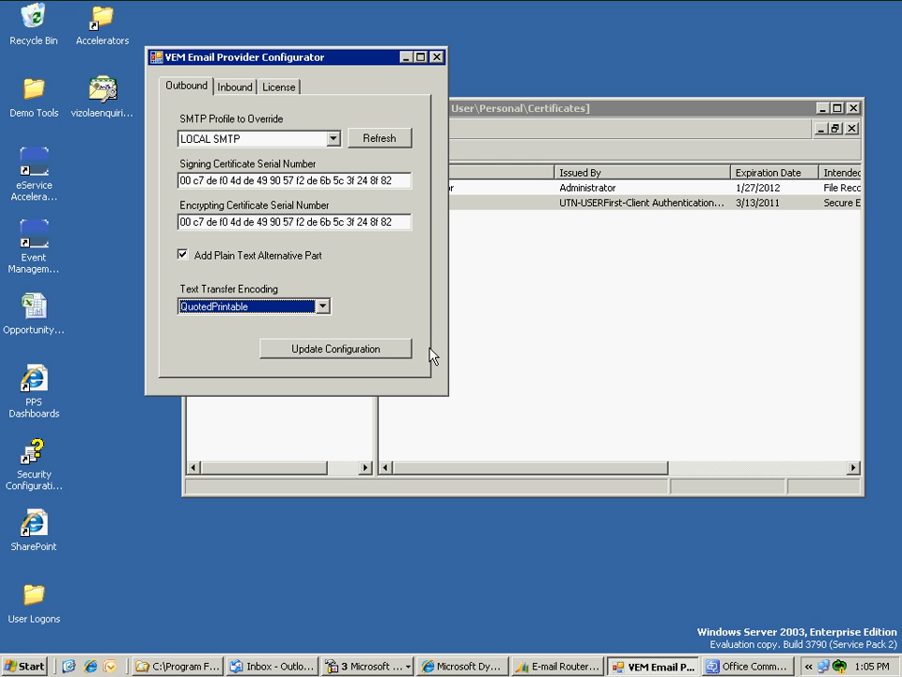
click(326, 361)
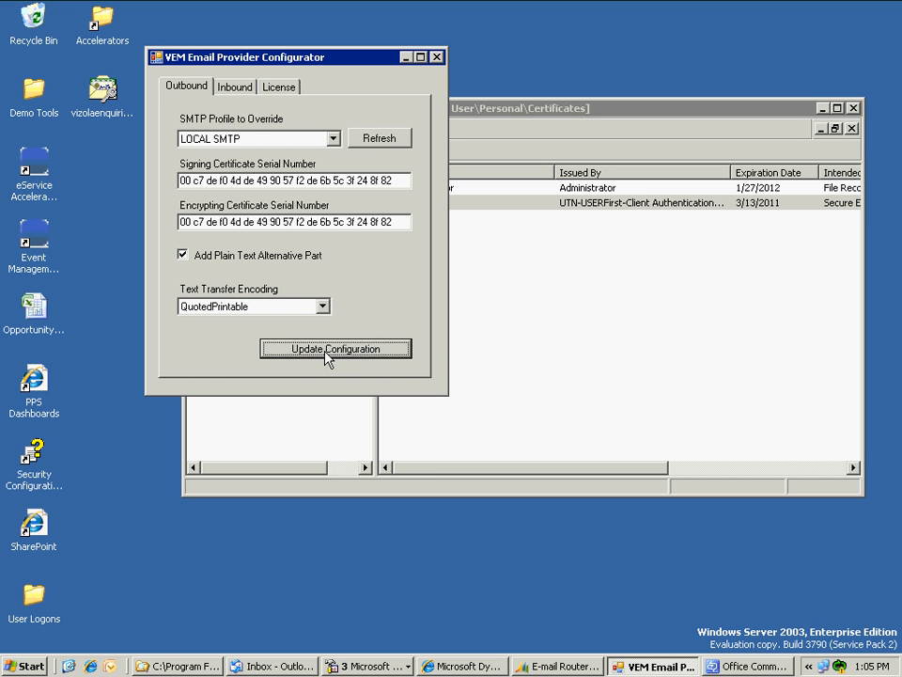
- Apply the VEM configuration to the support POP3 profile on the Inbound tab
click(334, 140)
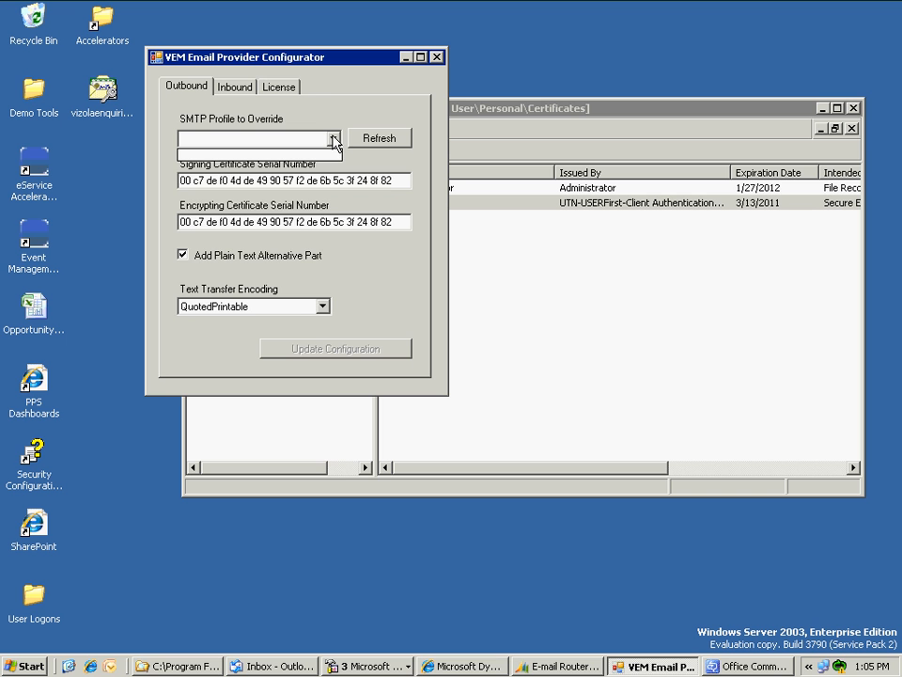
click(237, 86)
click(237, 86)
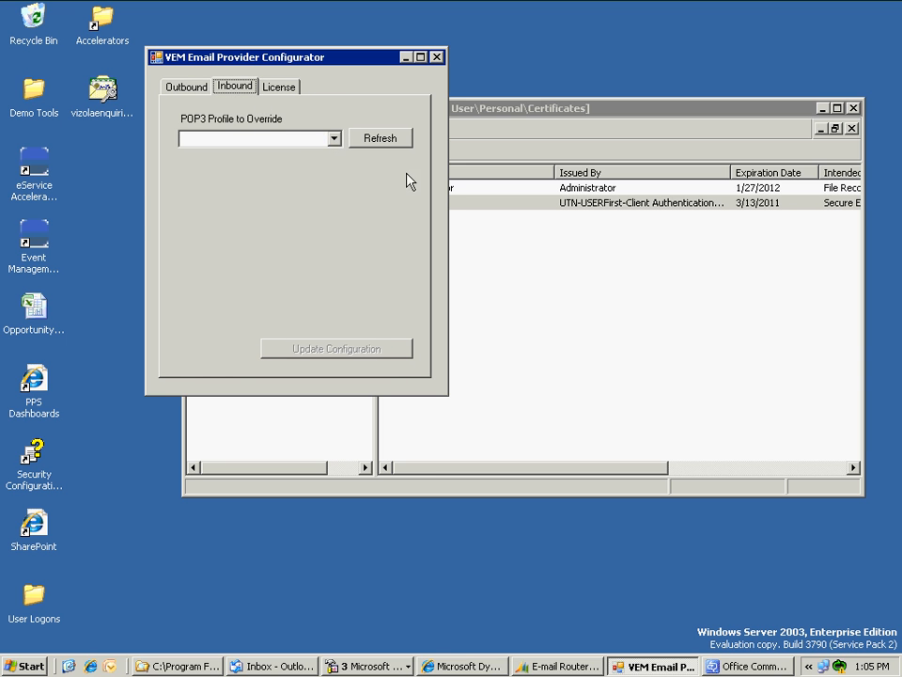
click(334, 139)
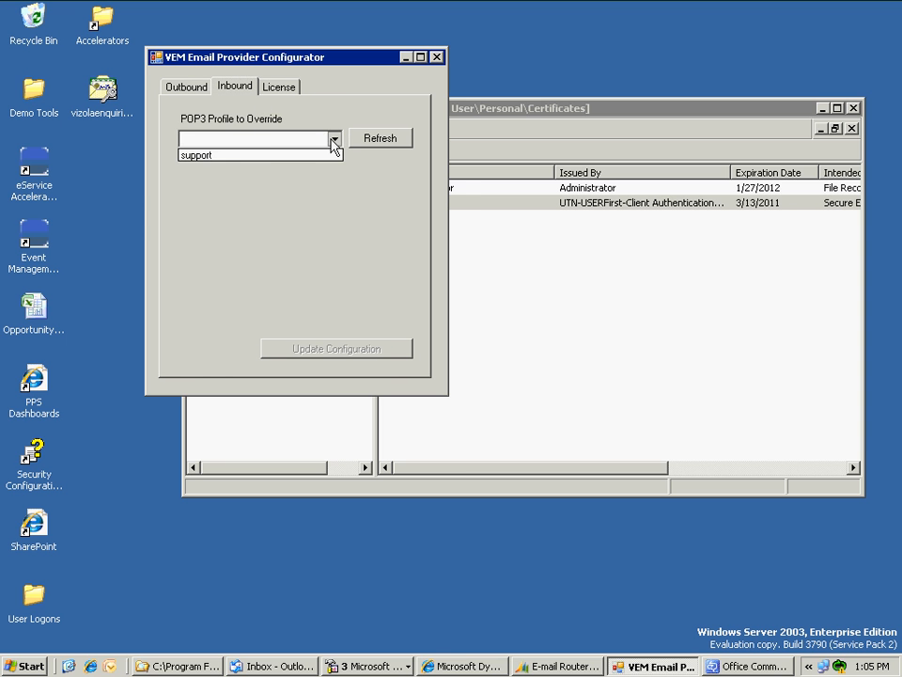
click(249, 156)
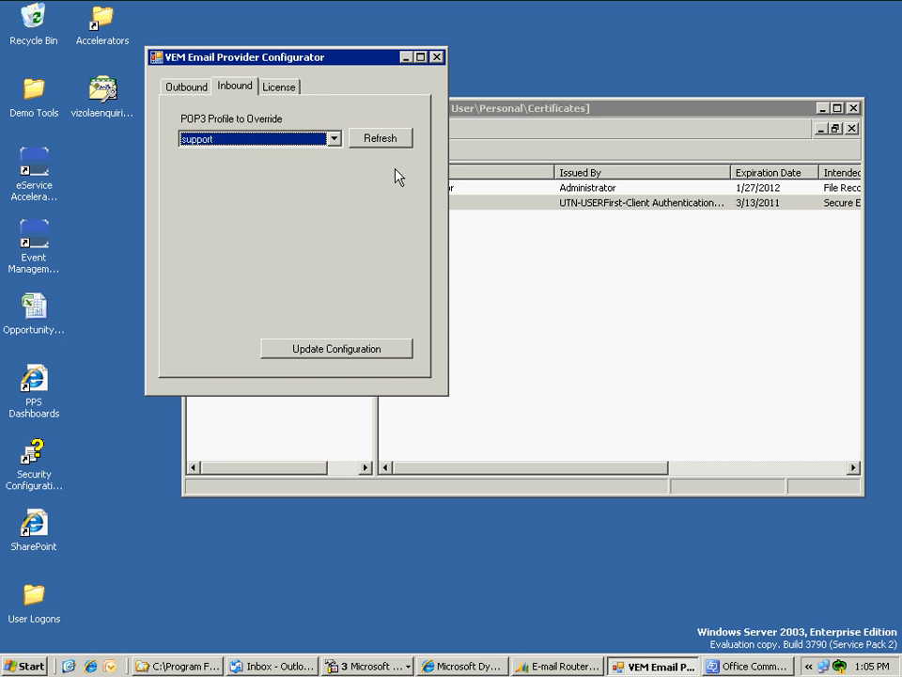
click(395, 348)
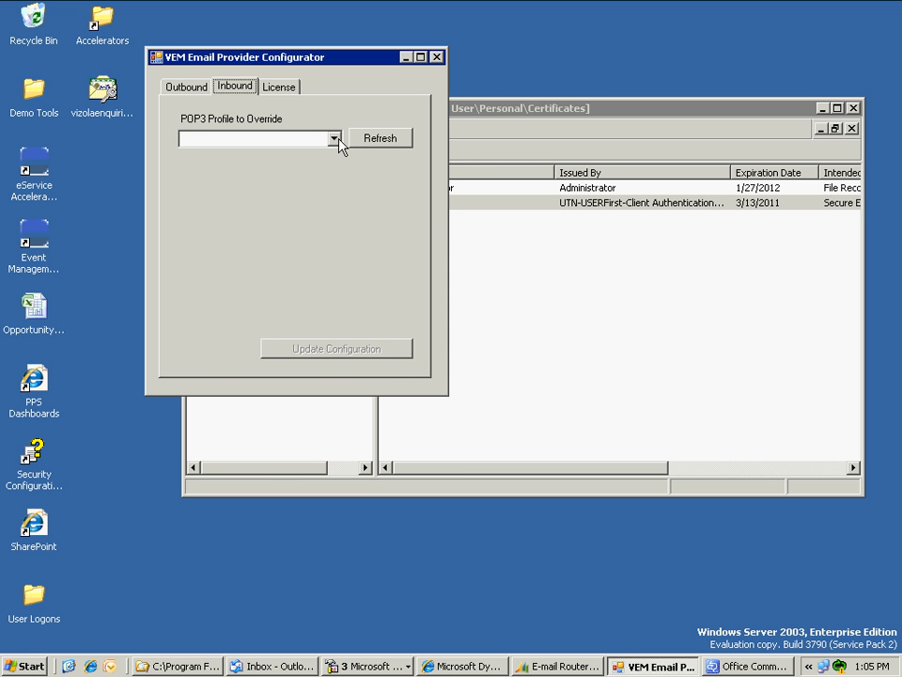
- Select the Contoso organization under License, then return to Outbound and minimize the configurator
click(289, 89)
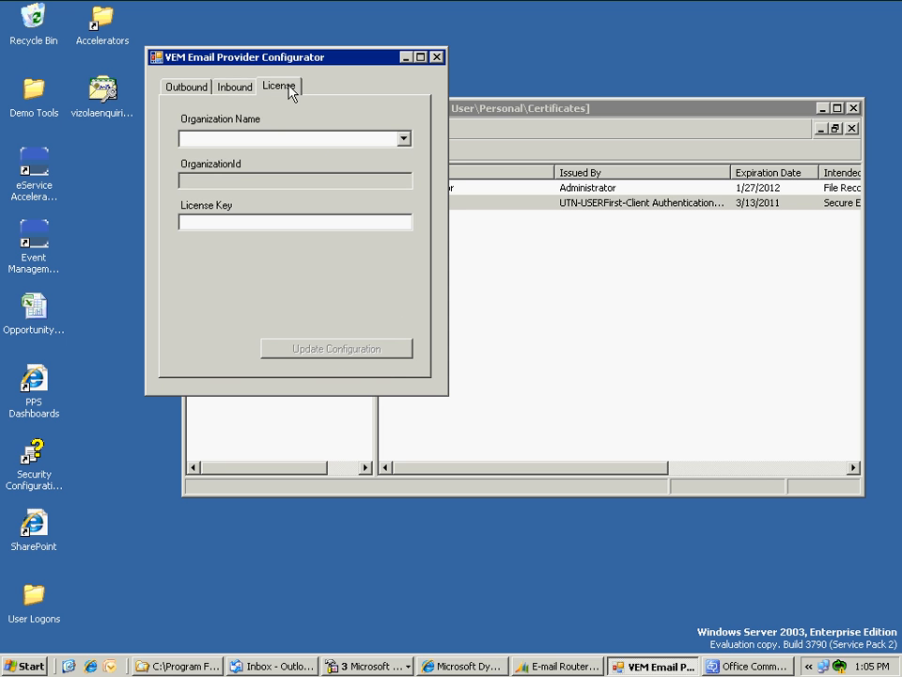
click(258, 142)
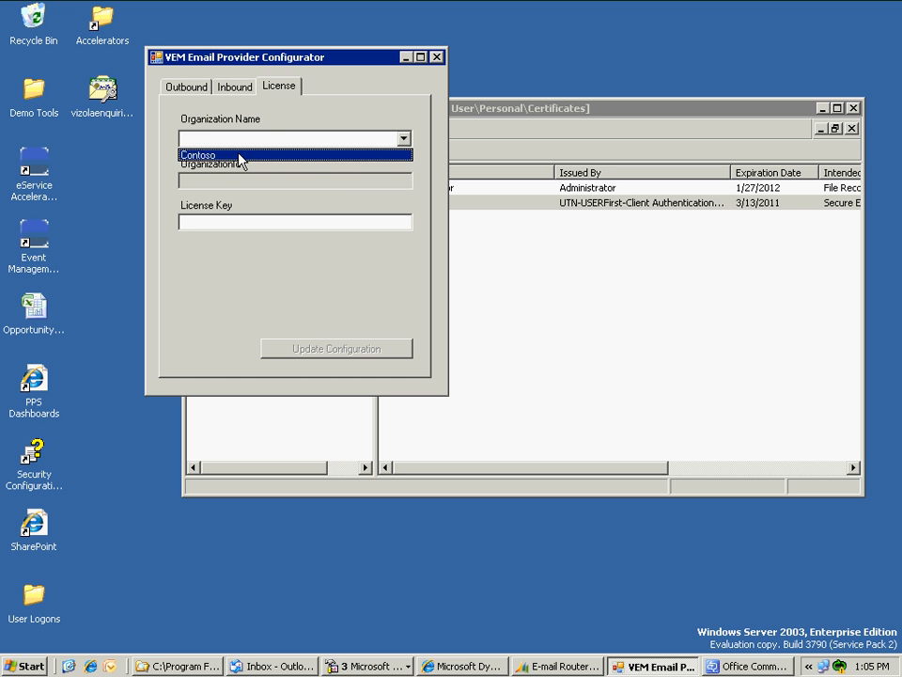
click(241, 155)
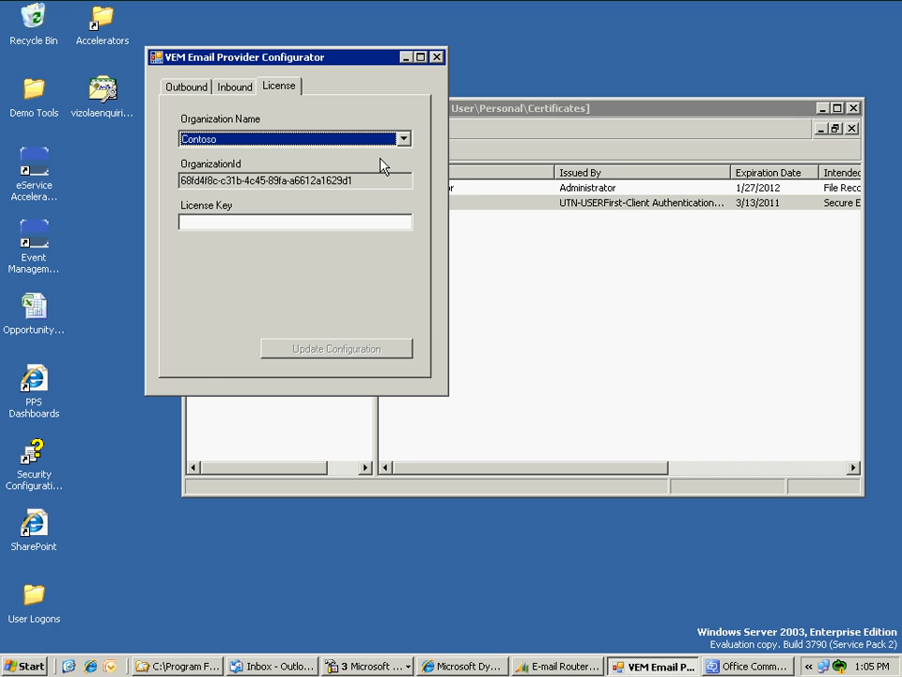
click(188, 87)
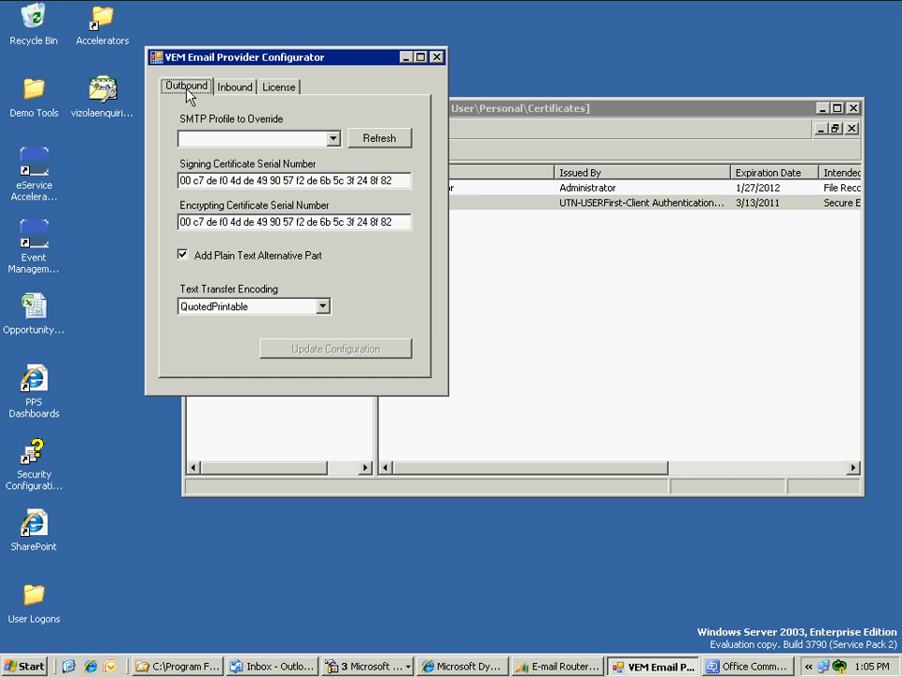
click(406, 58)
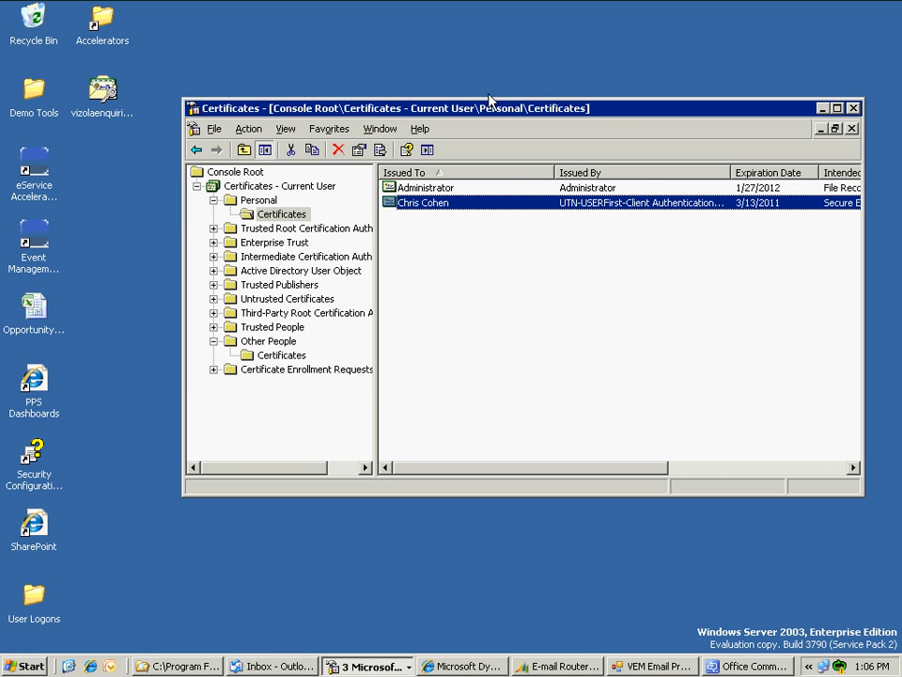
- Switch to Dynamics CRM, open Workplace Contacts and select the first 11 contacts
click(821, 108)
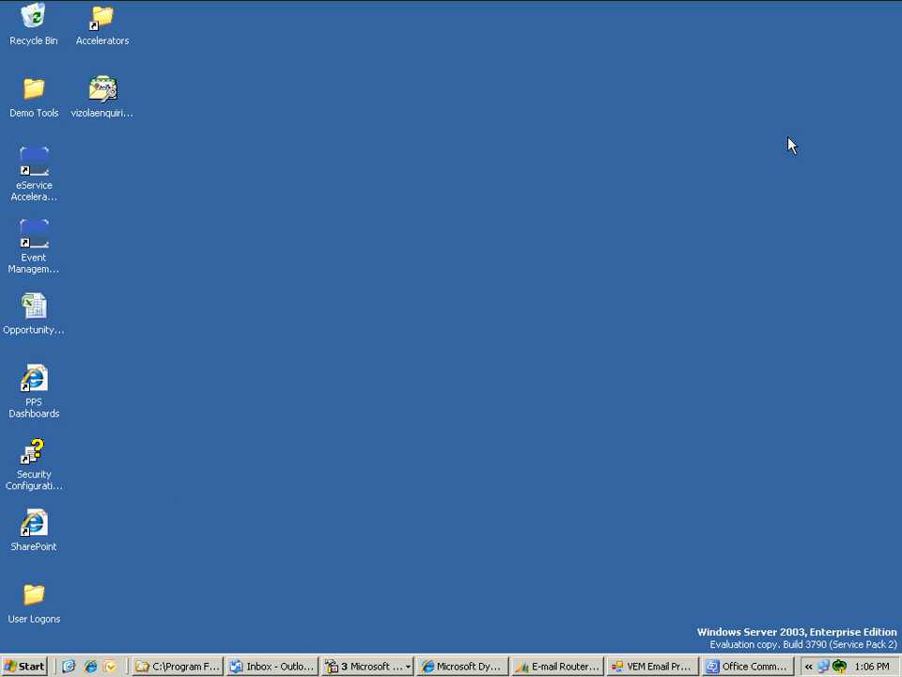
click(453, 665)
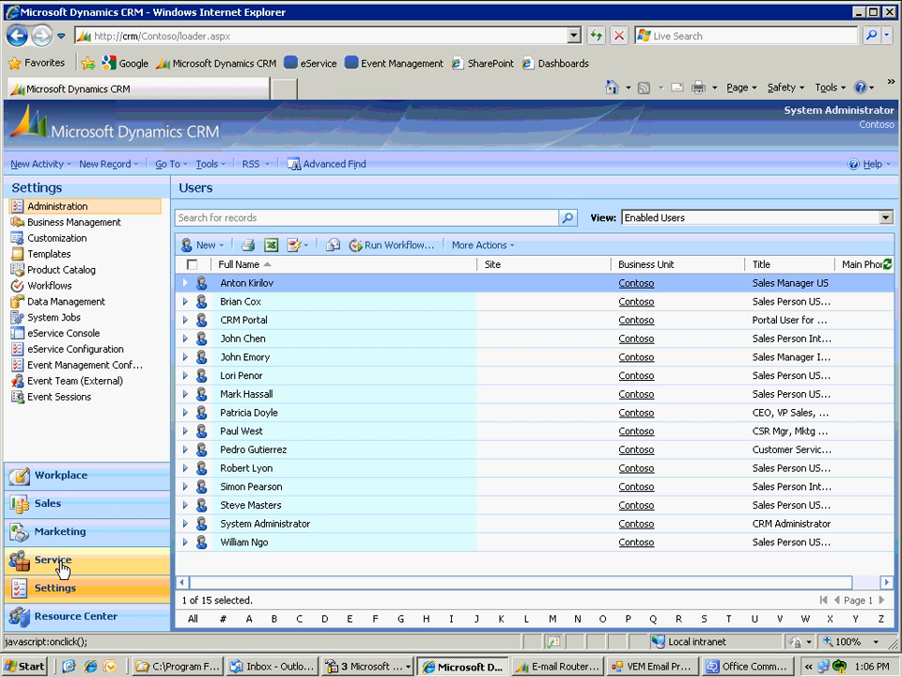
click(53, 485)
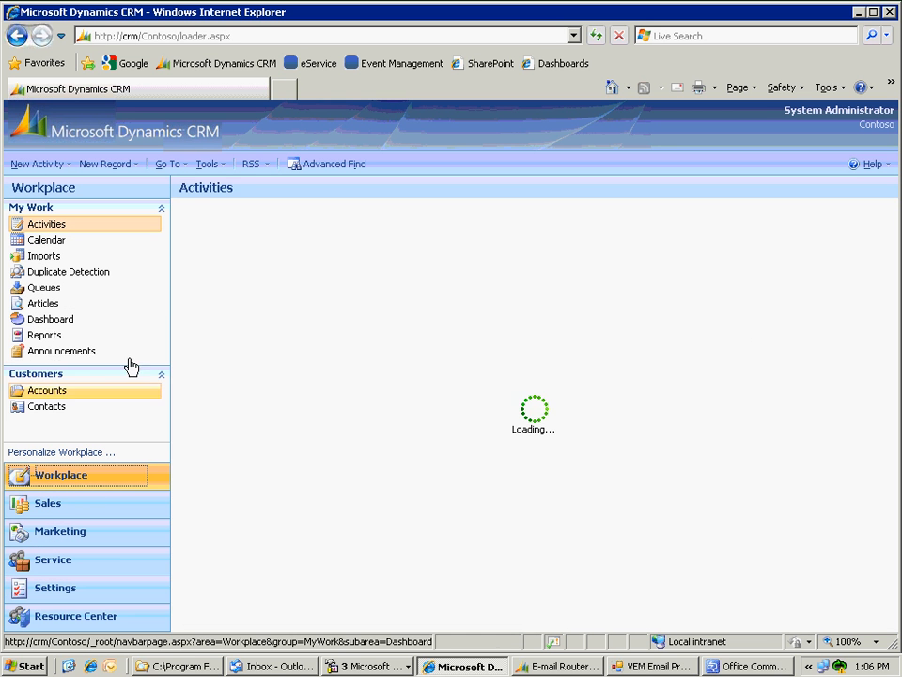
click(46, 410)
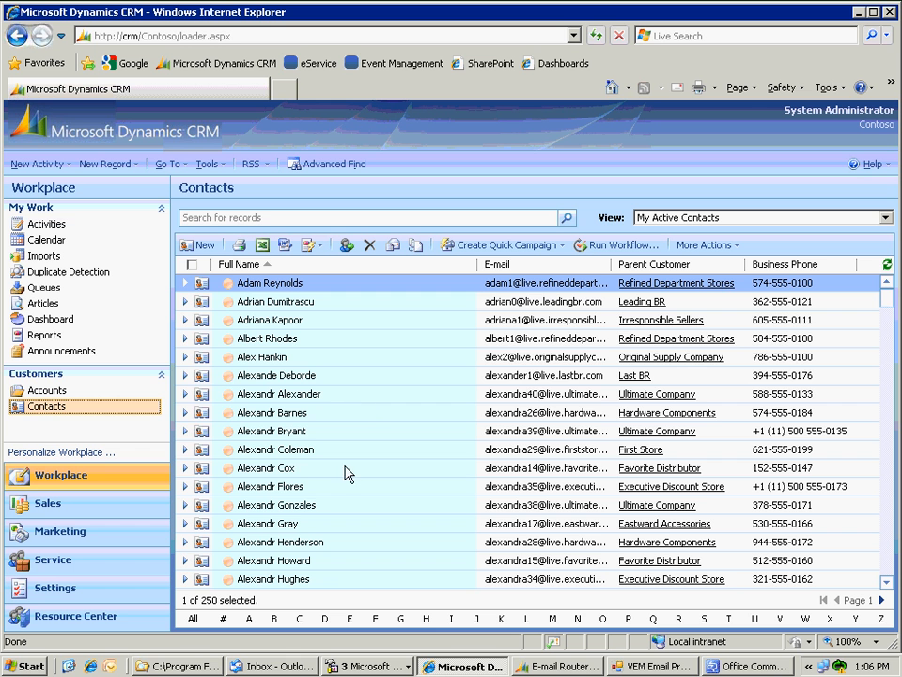
shift+click(274, 470)
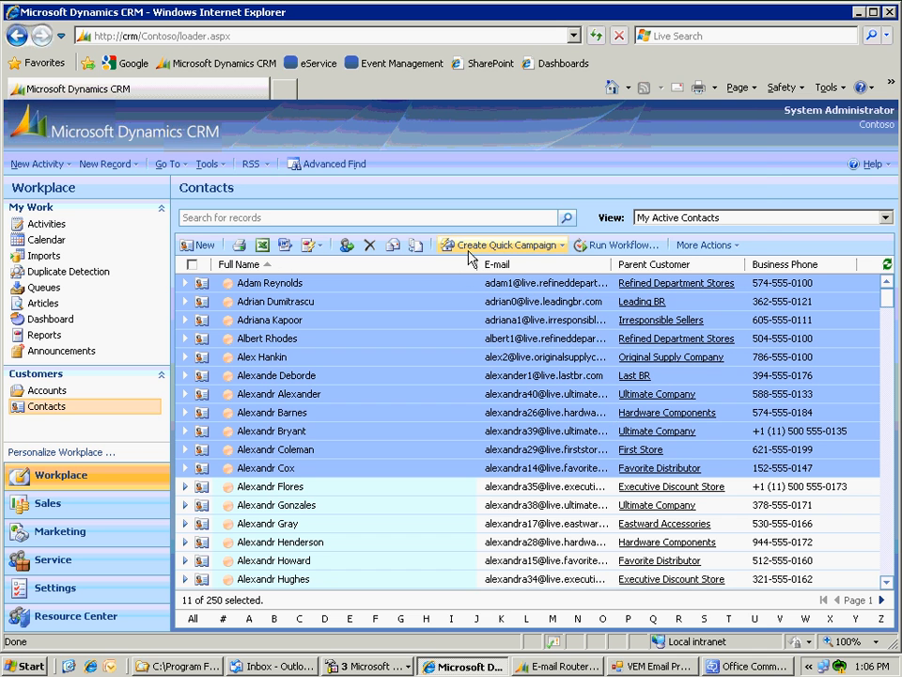
click(470, 258)
- Start a quick campaign as an E-mail activity set to send automatically
click(478, 269)
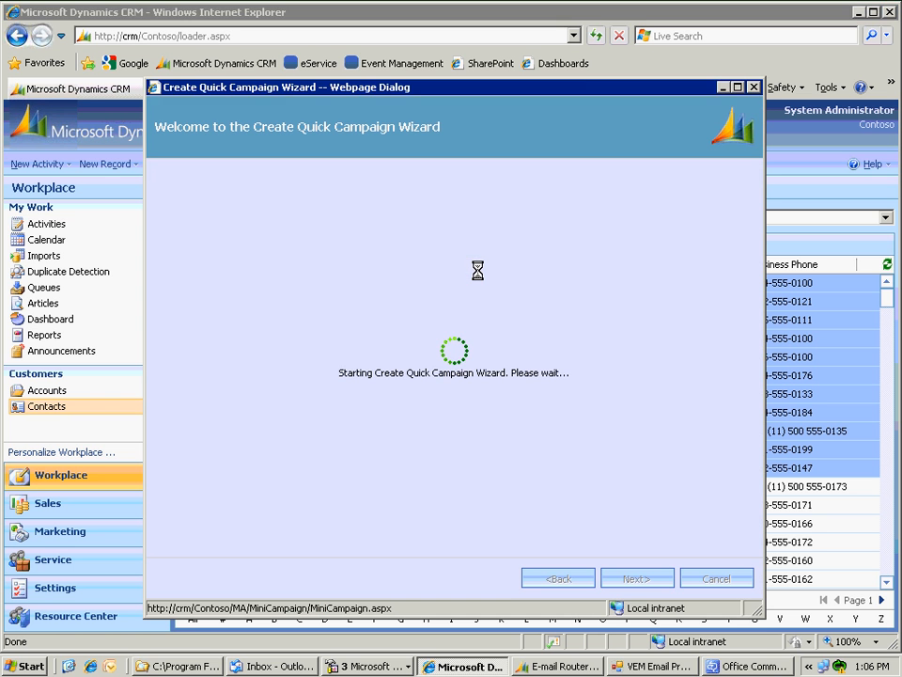
click(622, 578)
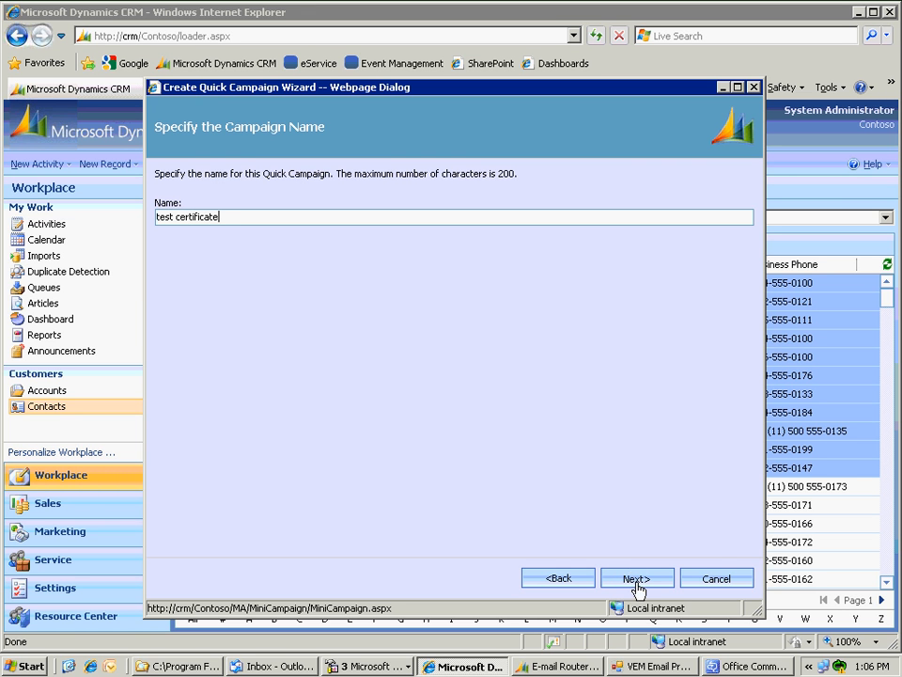
click(632, 581)
click(217, 303)
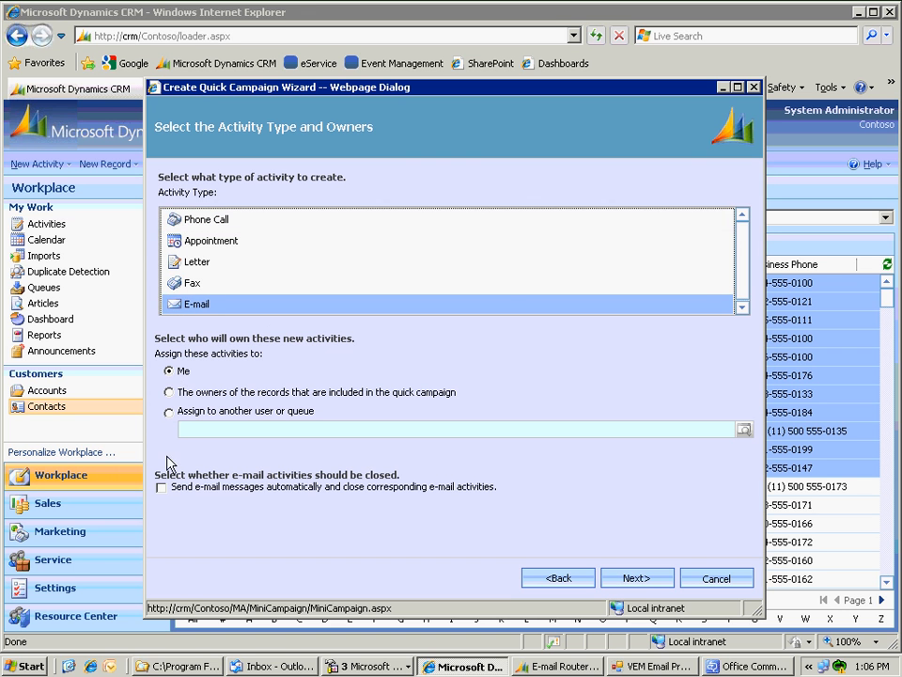
click(161, 487)
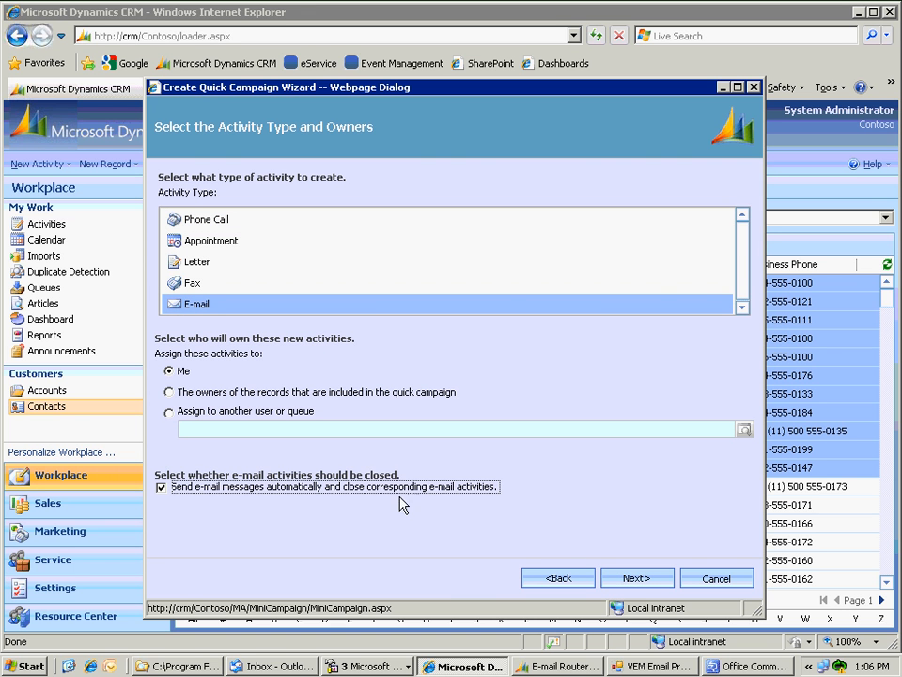
click(639, 579)
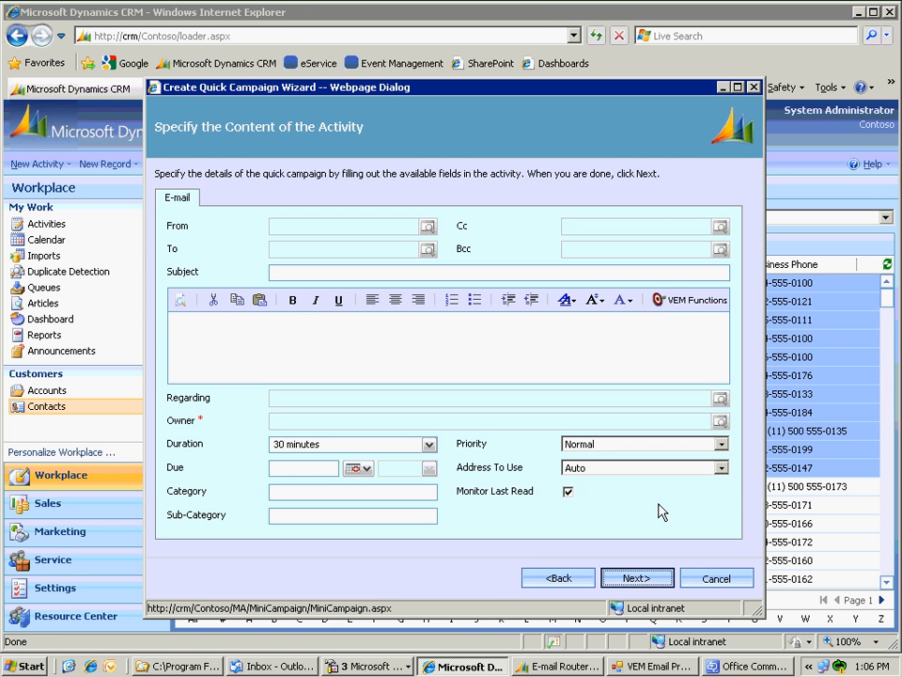
- Insert the Customer Reconnect template into the e-mail via VEM Functions
click(679, 300)
click(695, 361)
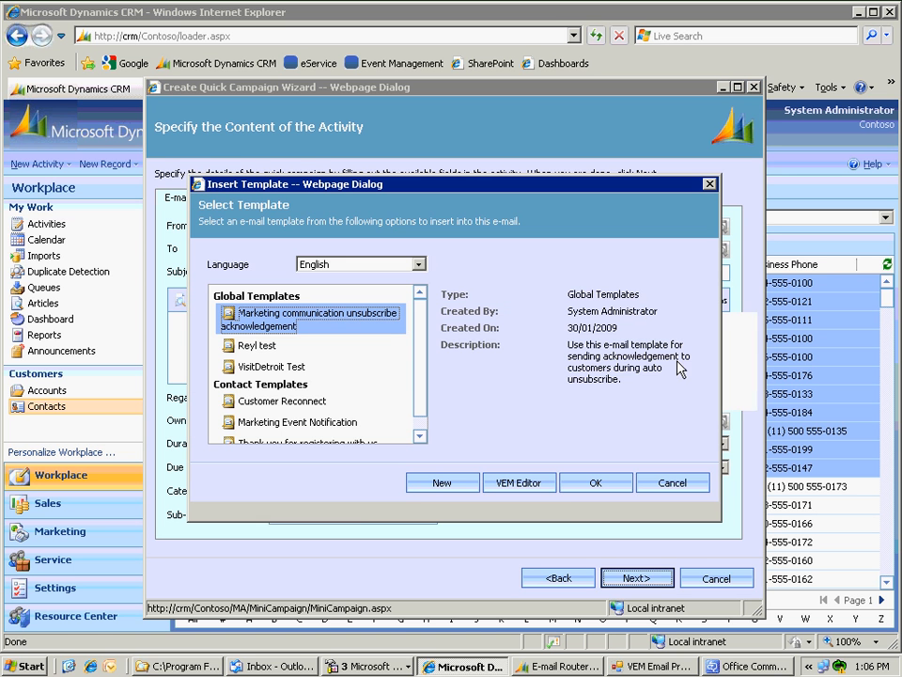
click(297, 404)
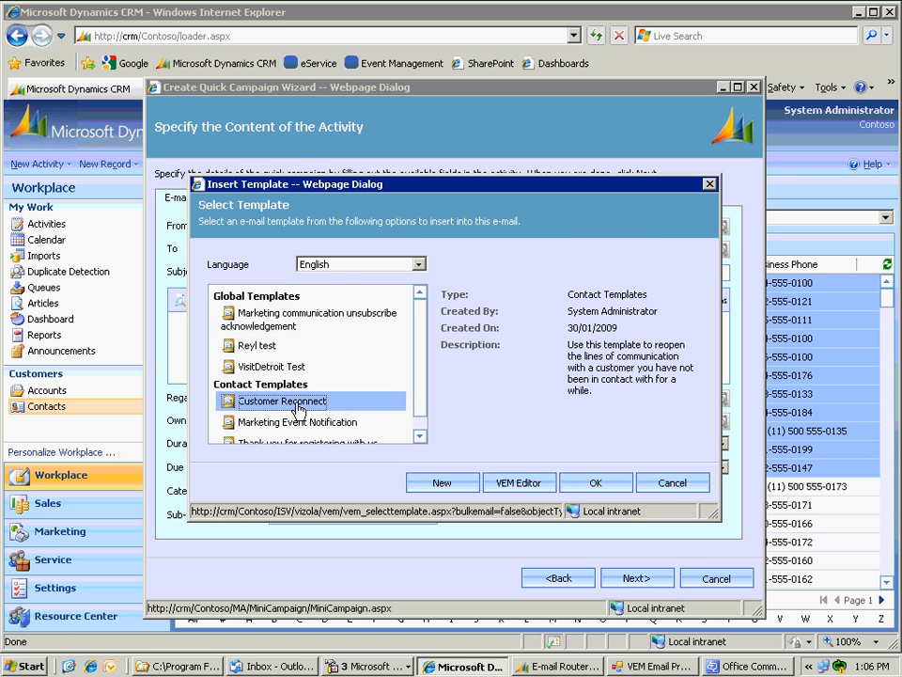
click(592, 483)
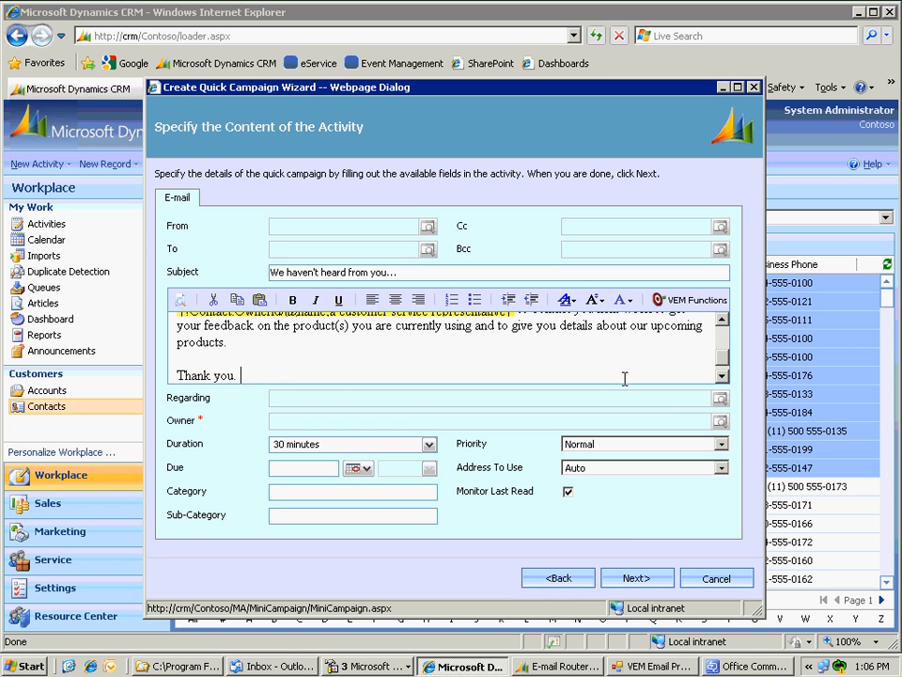
- Set Address To Use to E-mail Address 3 and create the quick campaign
scroll(639, 380, up, 1)
click(625, 468)
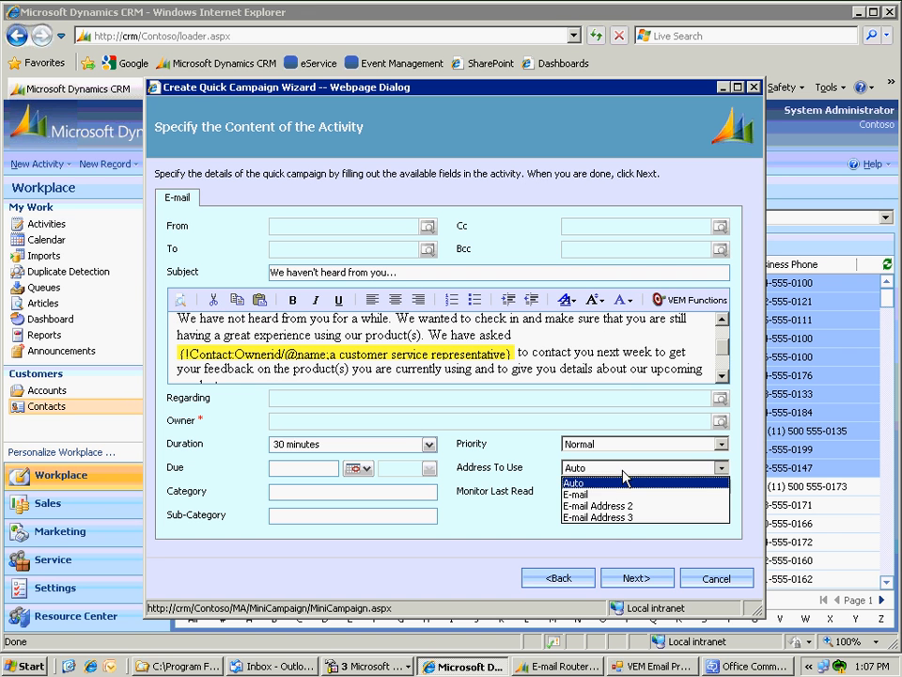
click(618, 518)
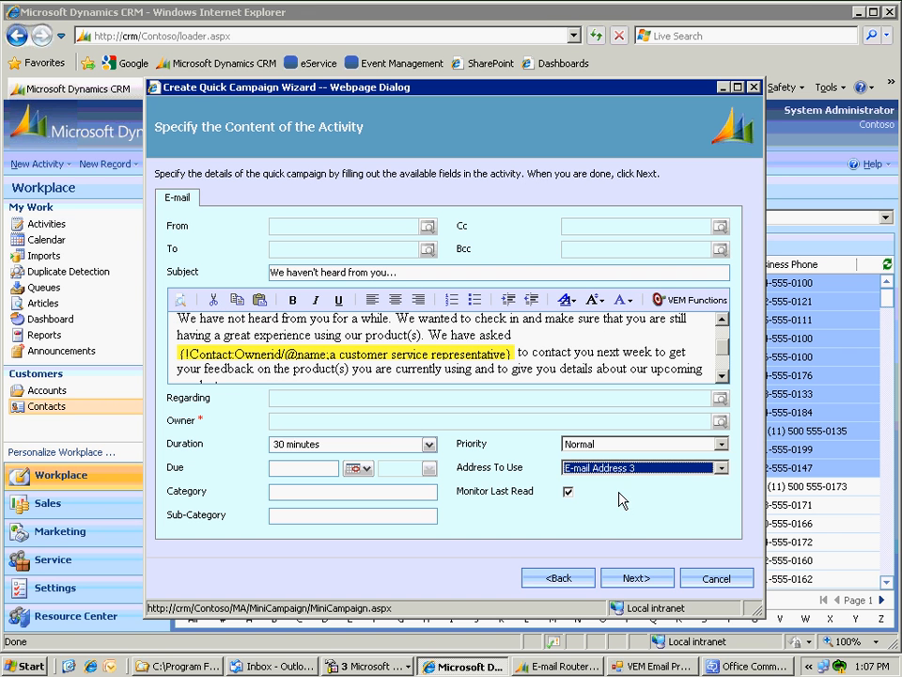
scroll(724, 359, up, 1)
scroll(717, 369, down, 3)
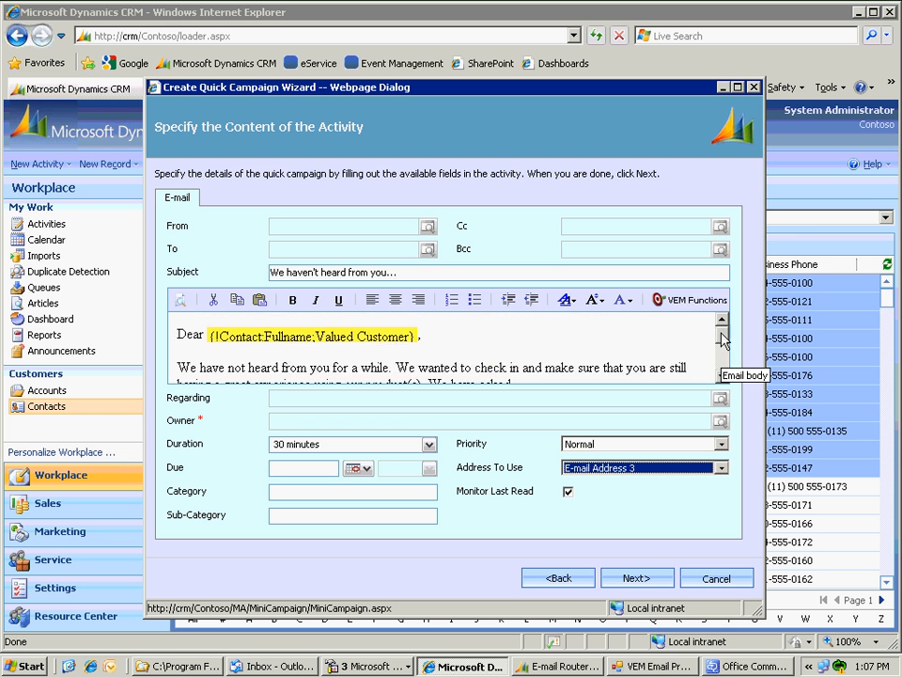
click(635, 578)
click(635, 578)
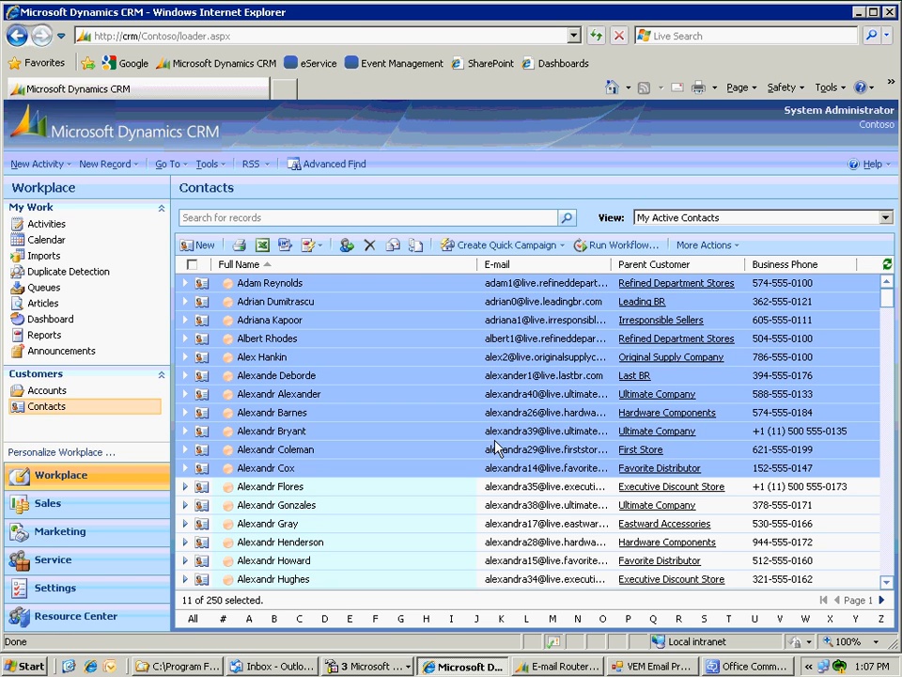
- Show My Pending E-mails in Activities, refresh until empty, then minimize Internet Explorer
click(47, 227)
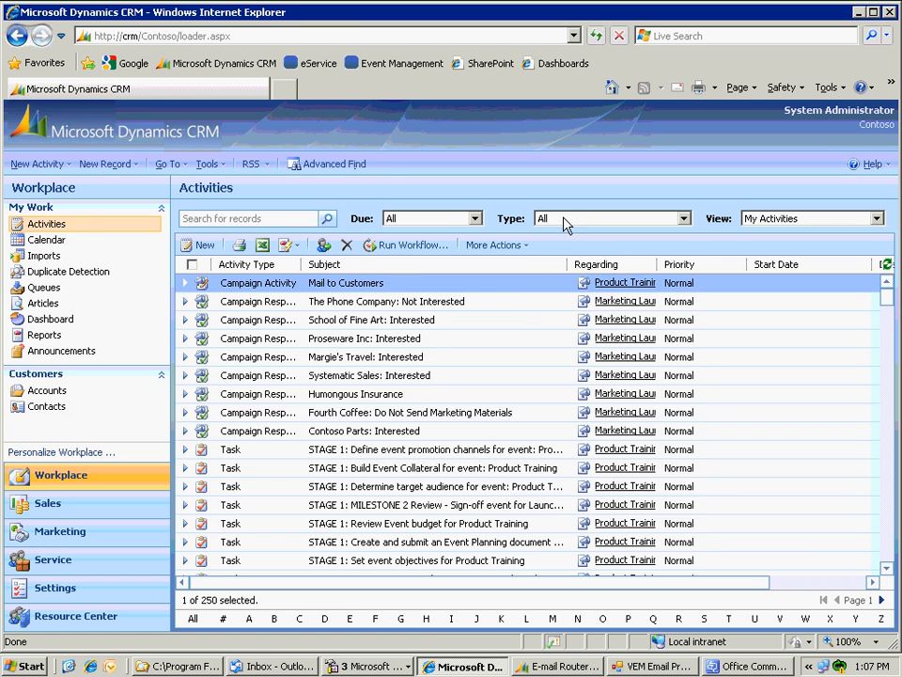
click(566, 220)
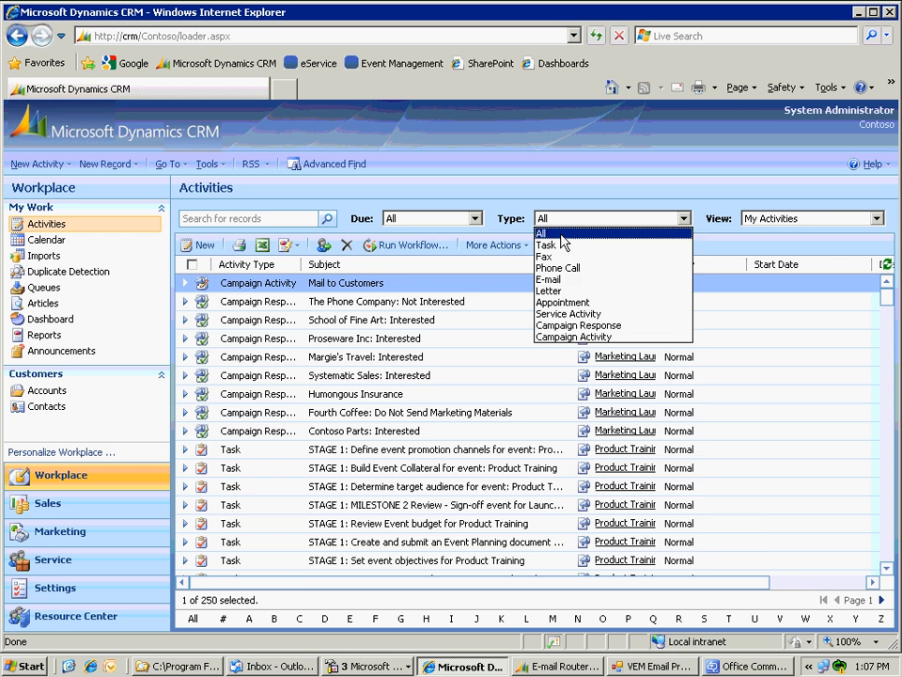
click(567, 281)
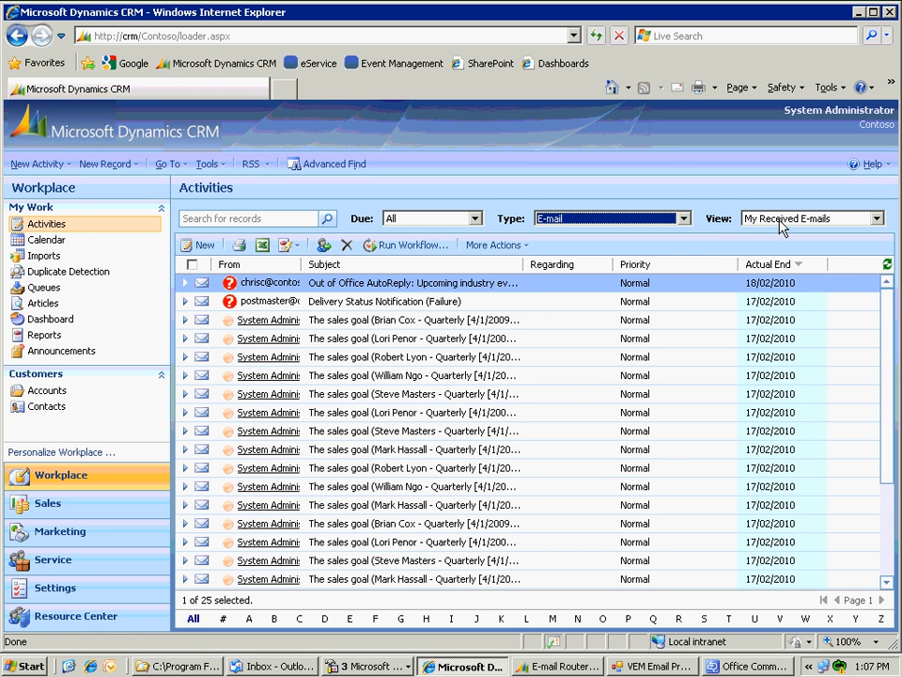
click(781, 221)
click(778, 268)
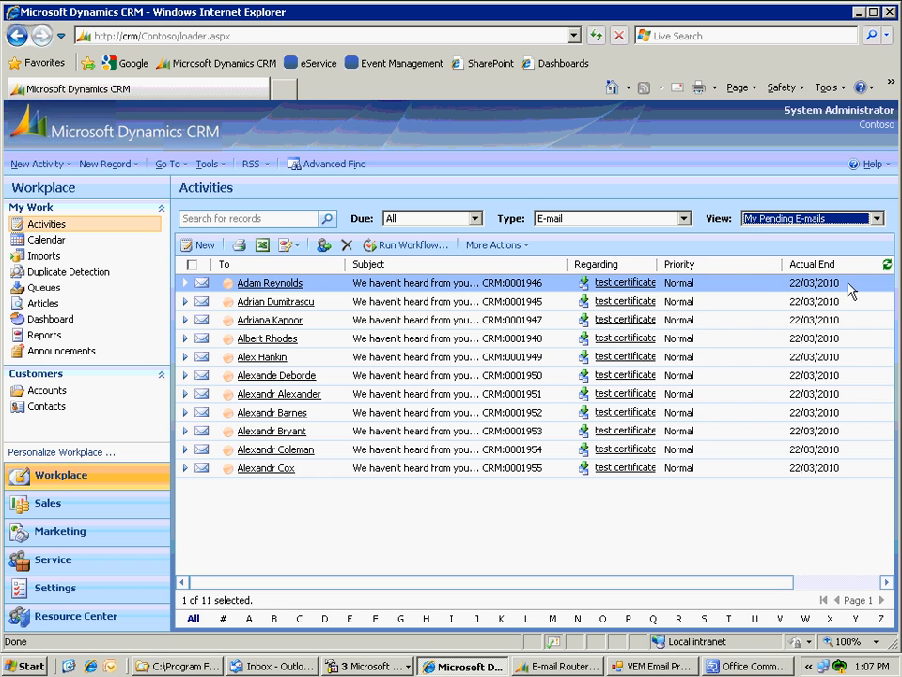
click(887, 266)
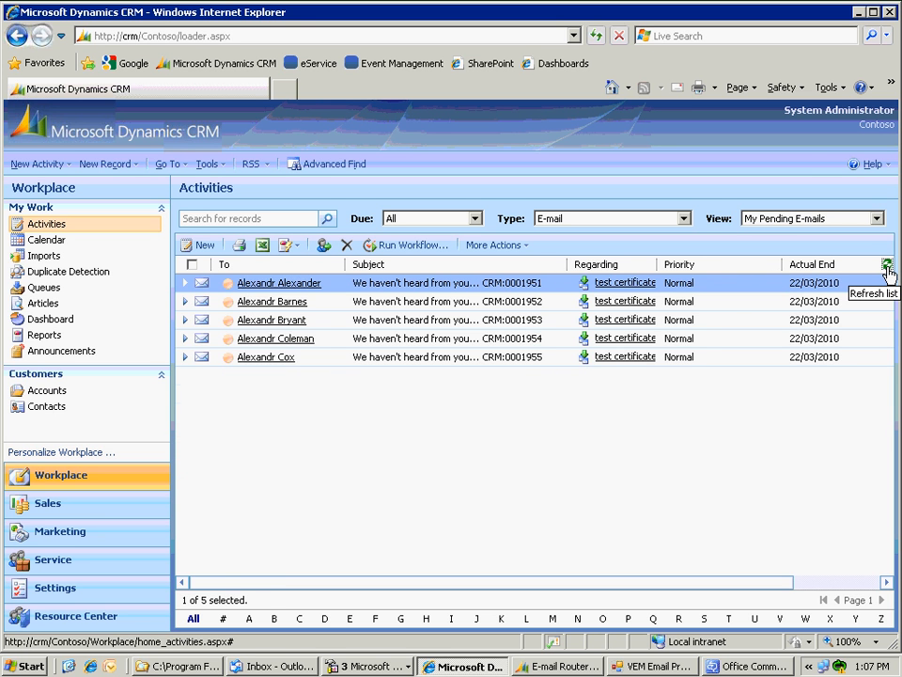
click(887, 266)
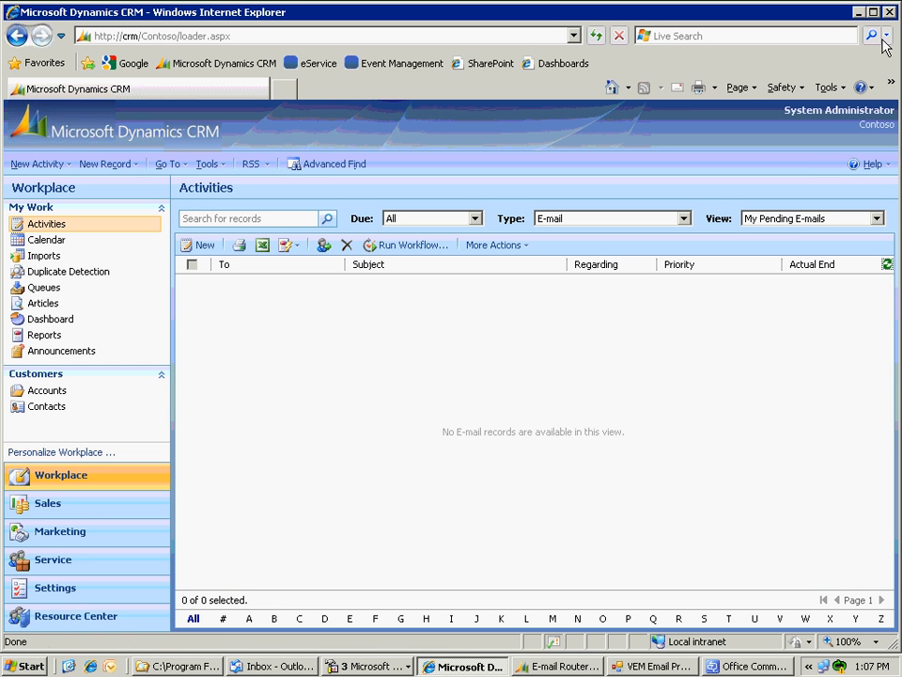
click(858, 12)
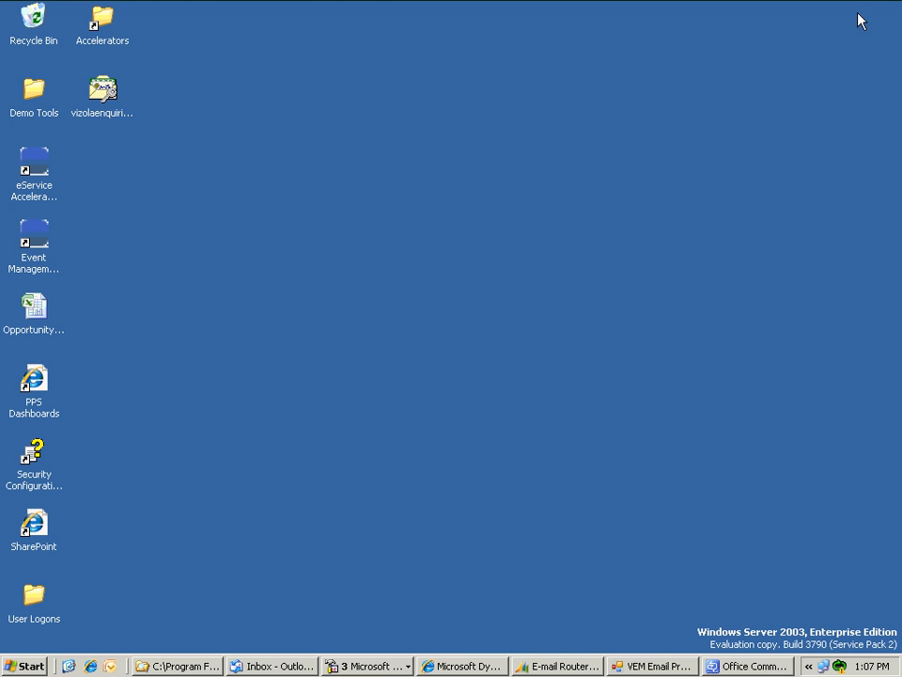
- Restore Outlook Express and move its window up and to the left
click(287, 667)
click(416, 132)
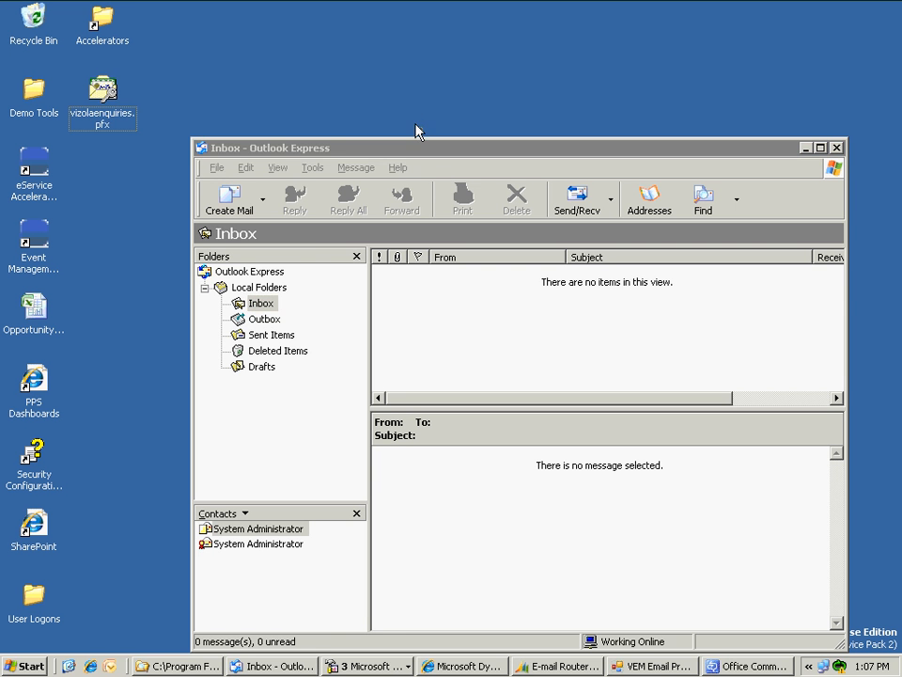
drag(406, 152, 383, 78)
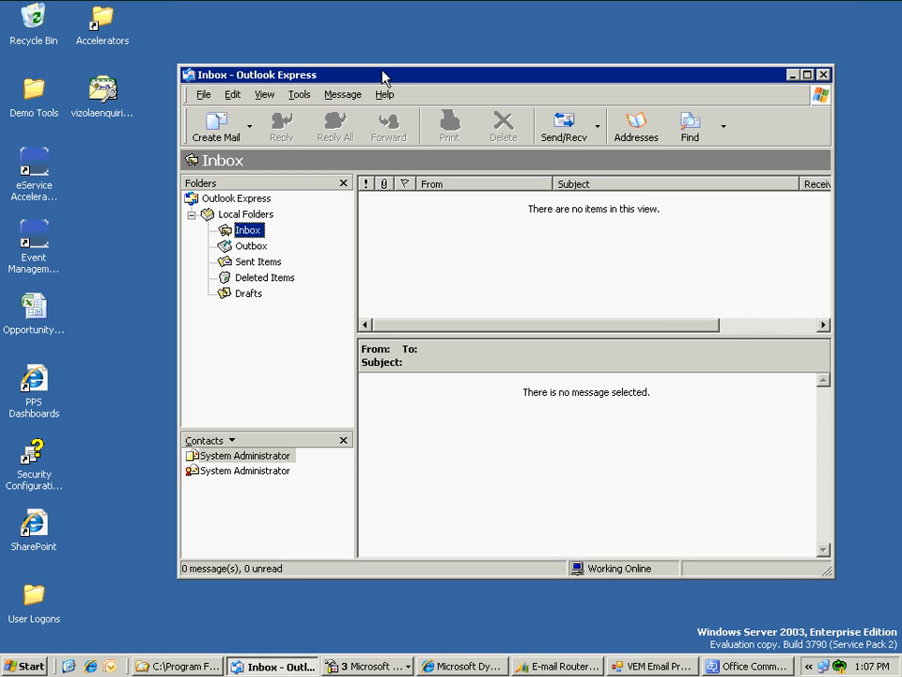
- Receive the 11 campaign e-mails and open the newest to check its digital signature
click(561, 131)
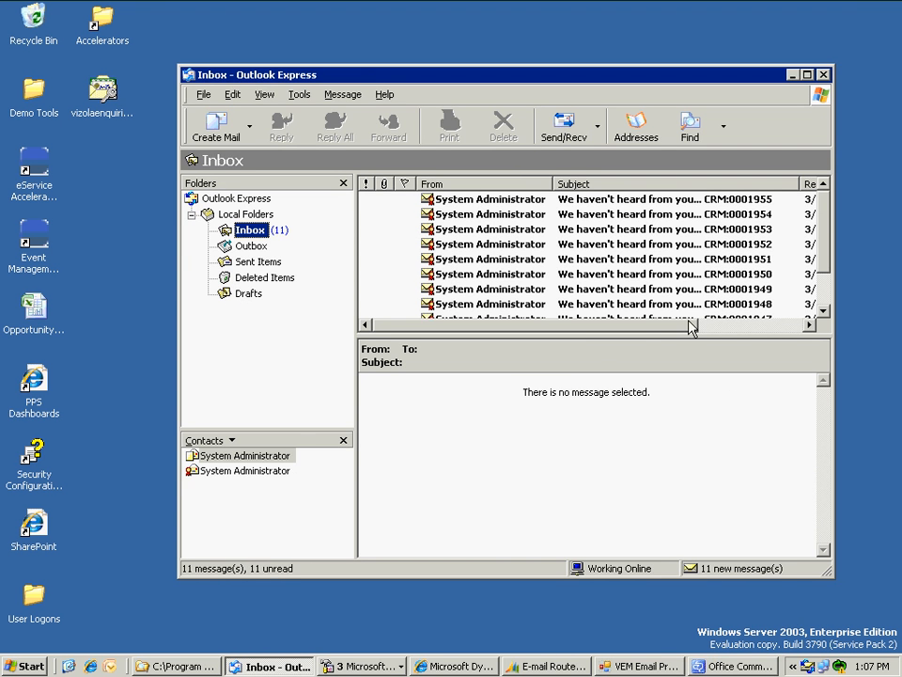
click(468, 202)
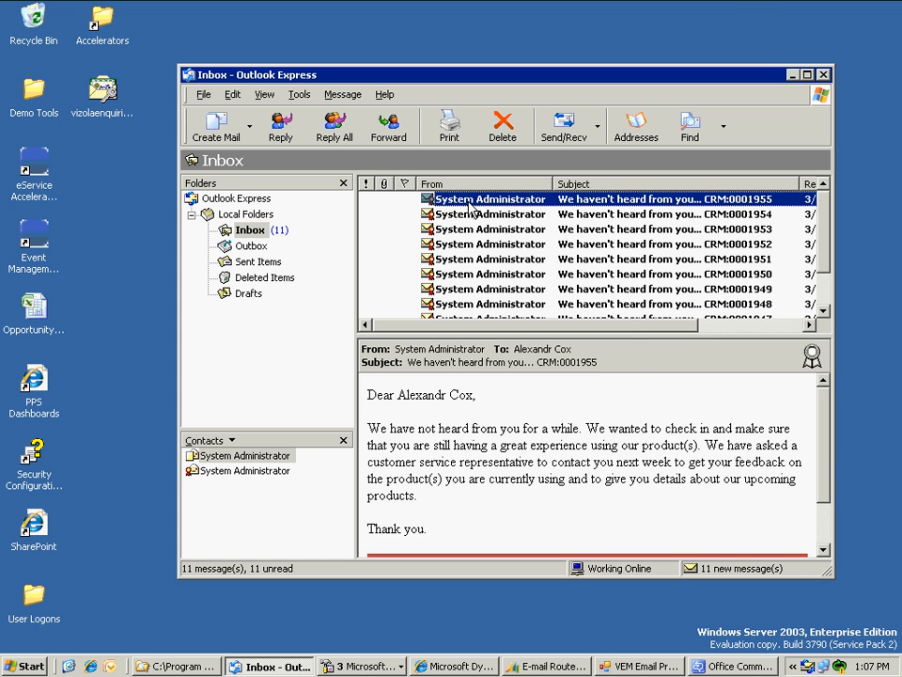
drag(835, 463, 887, 460)
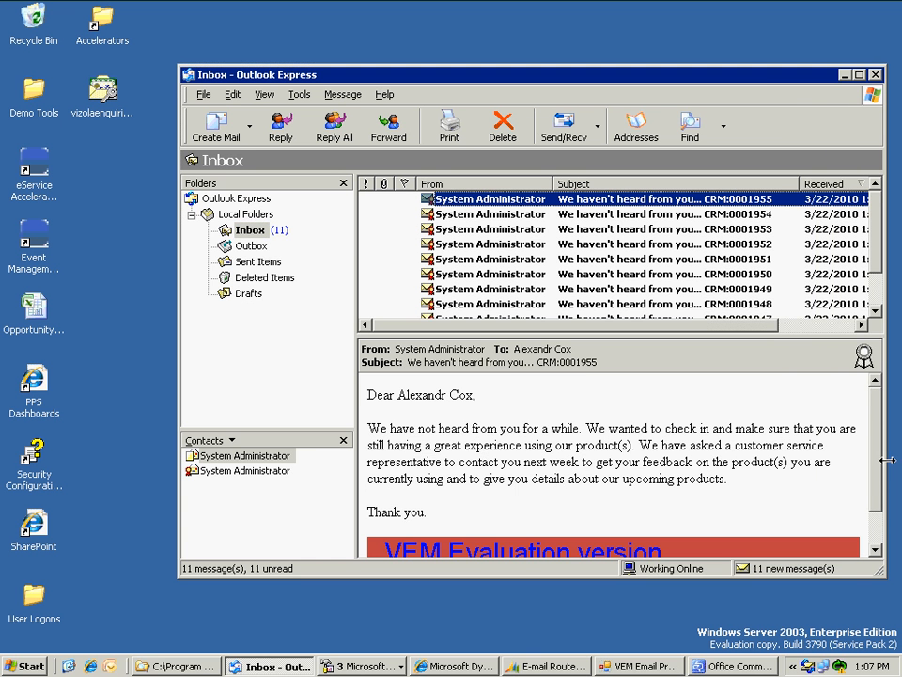
mouse_move(866, 370)
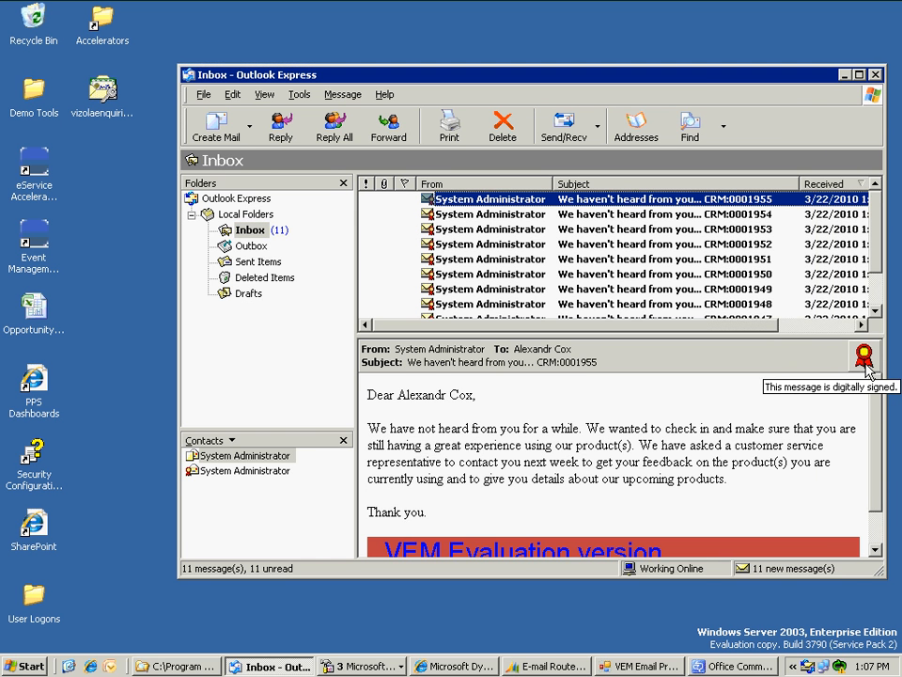
click(865, 370)
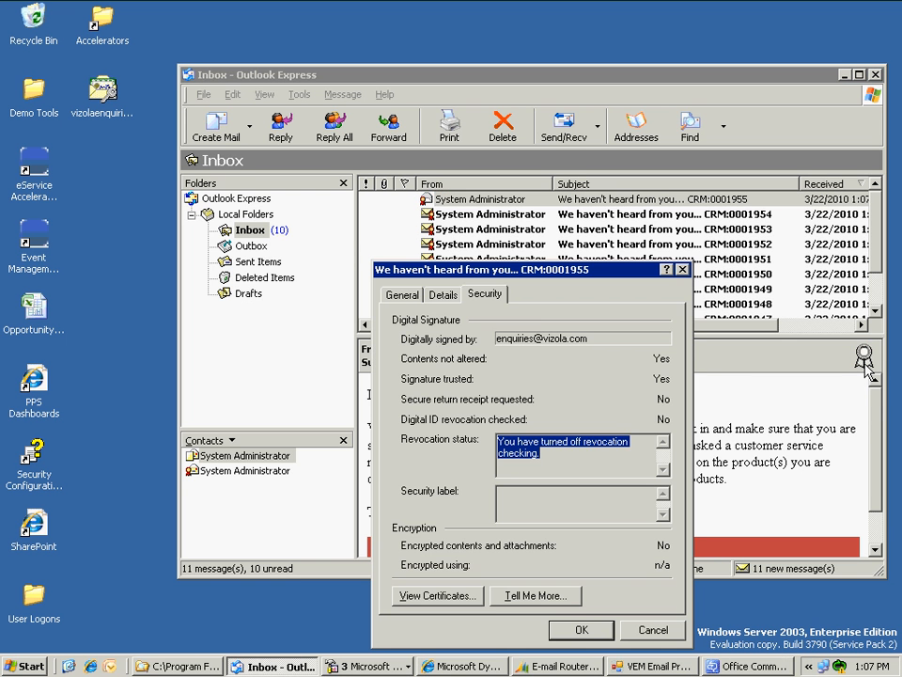
click(447, 597)
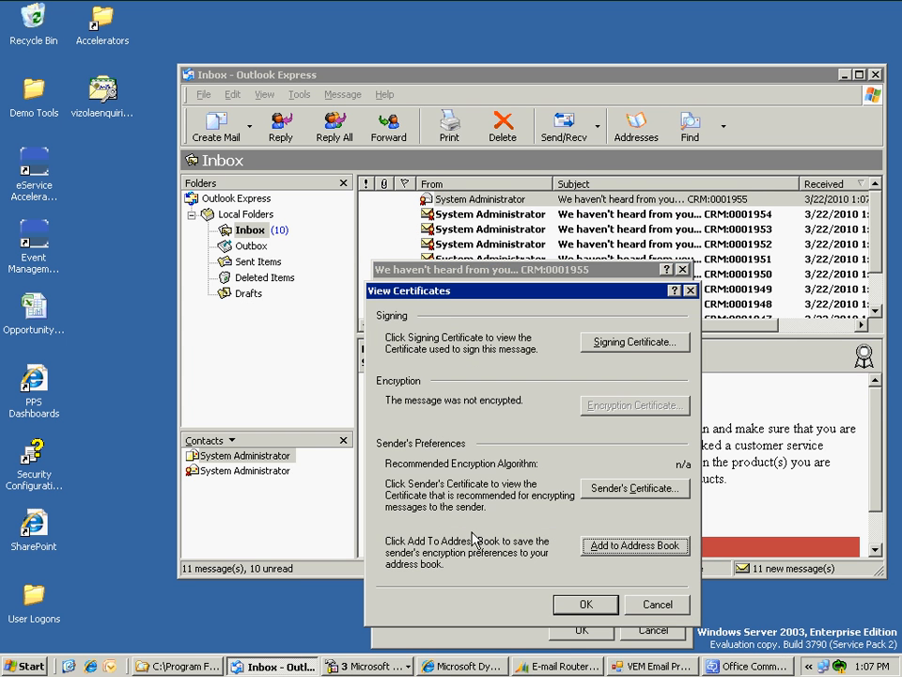
click(629, 346)
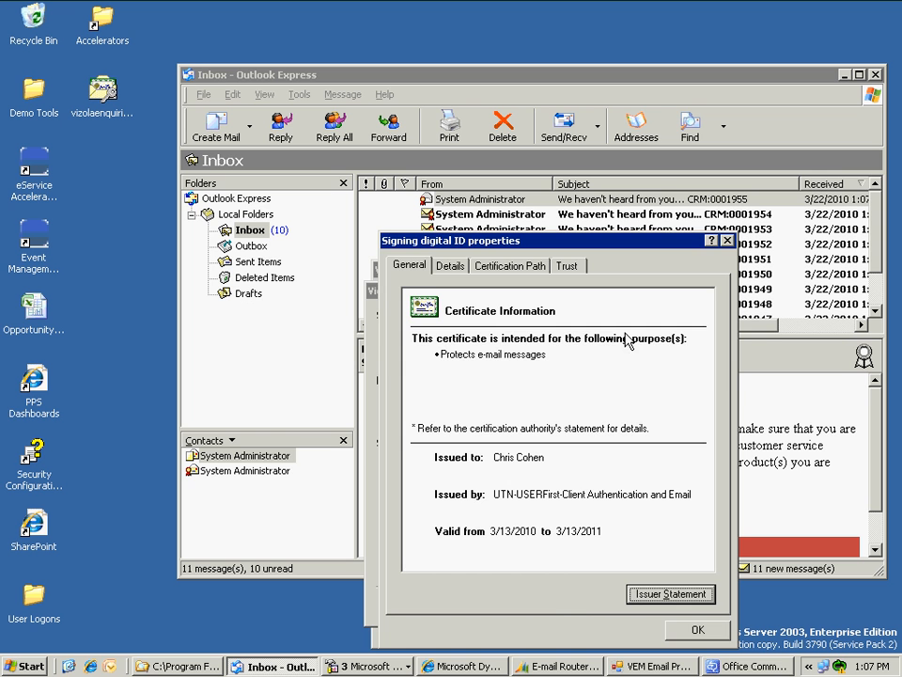
click(727, 240)
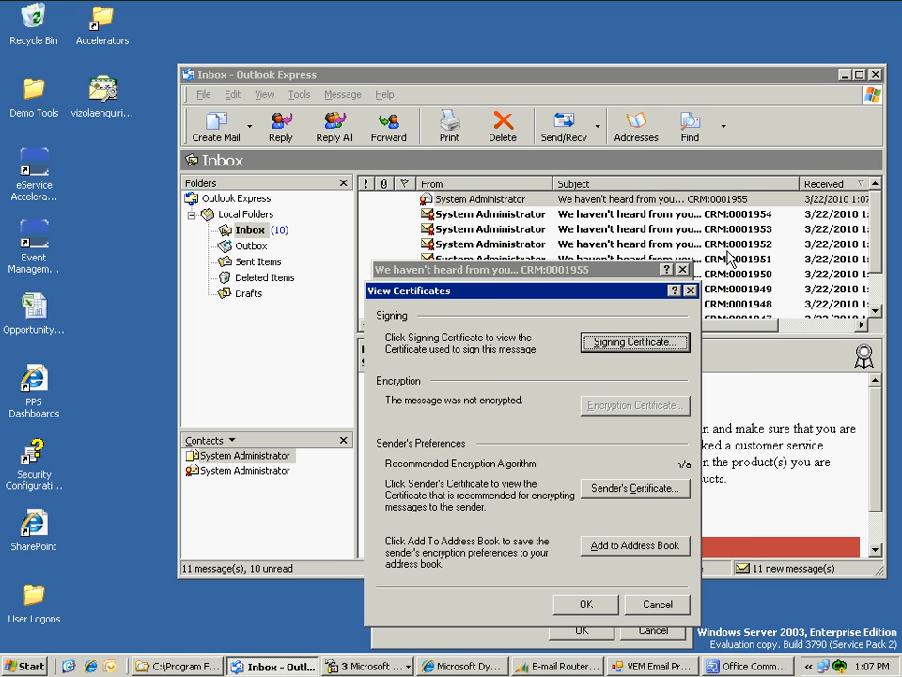
click(674, 614)
click(632, 634)
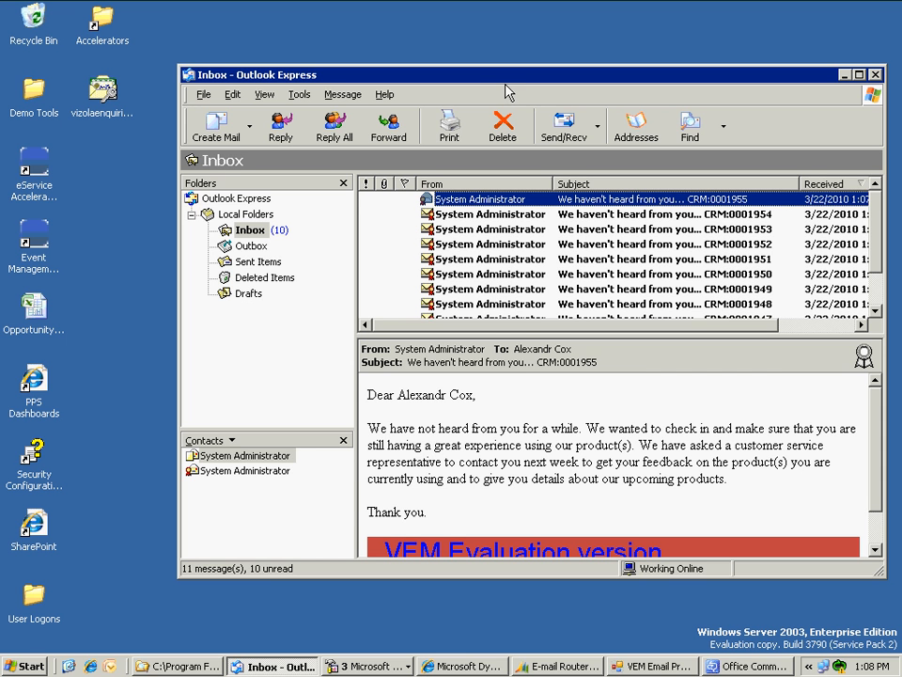
drag(451, 74, 426, 62)
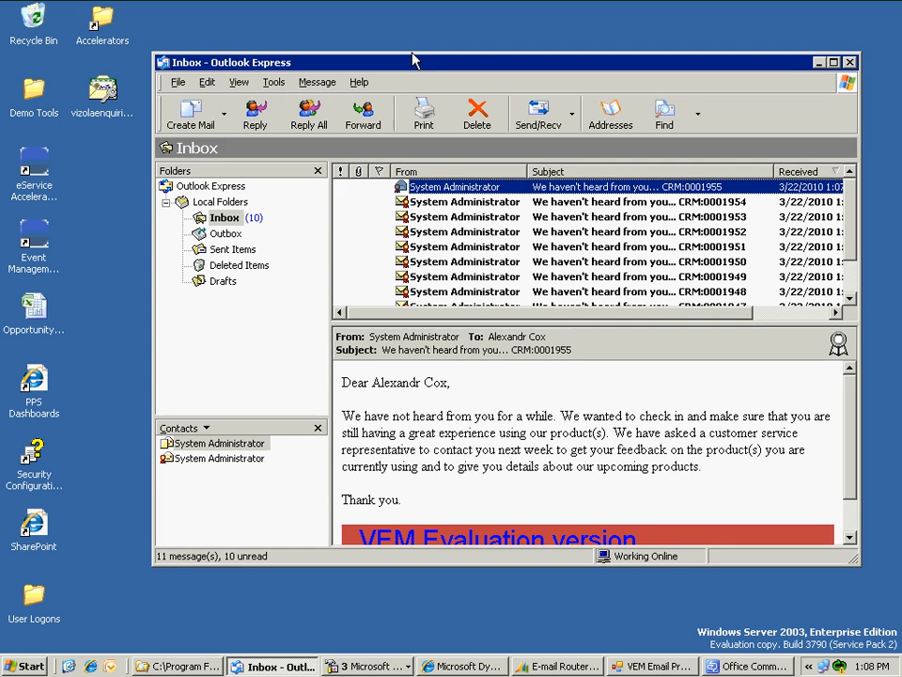